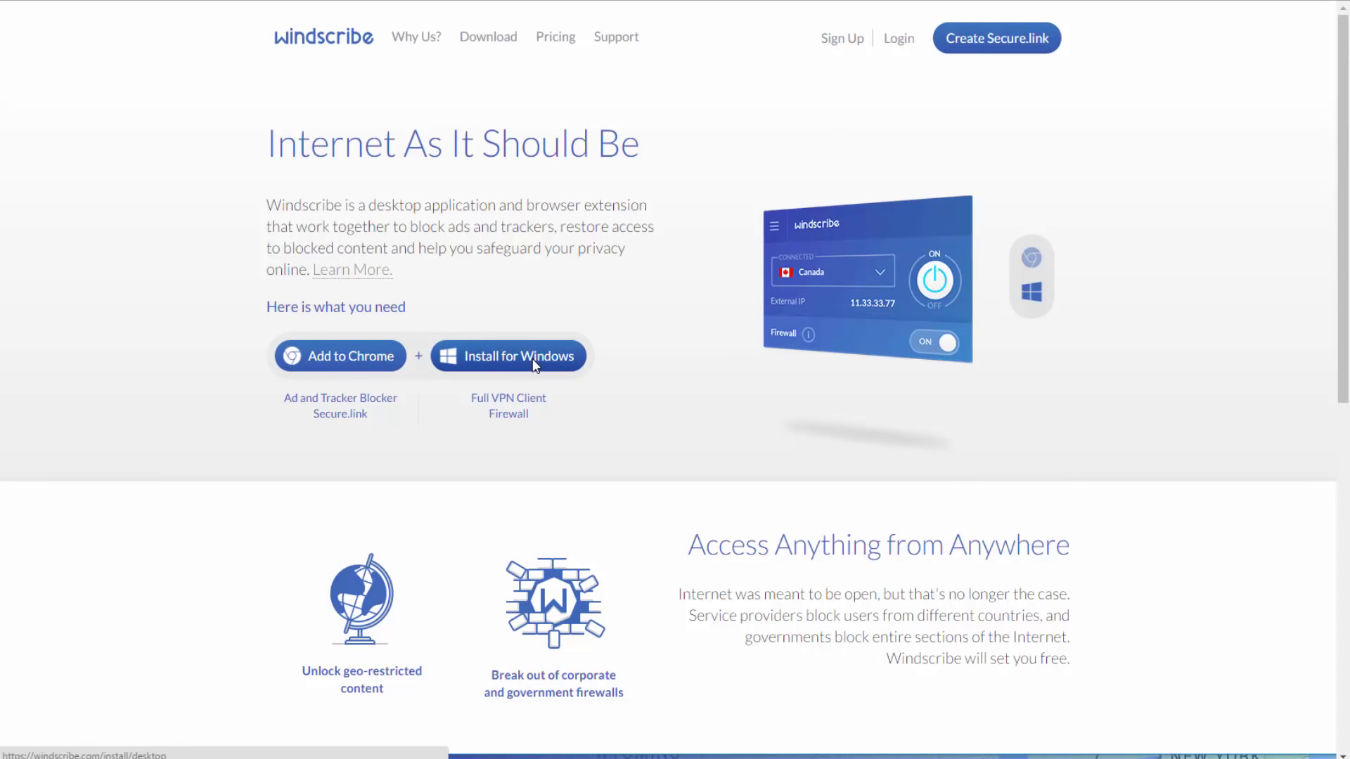
# Download the Windows installer as Windscribe.exe to the Downloads folder and launch it.
pyautogui.click(575, 371)
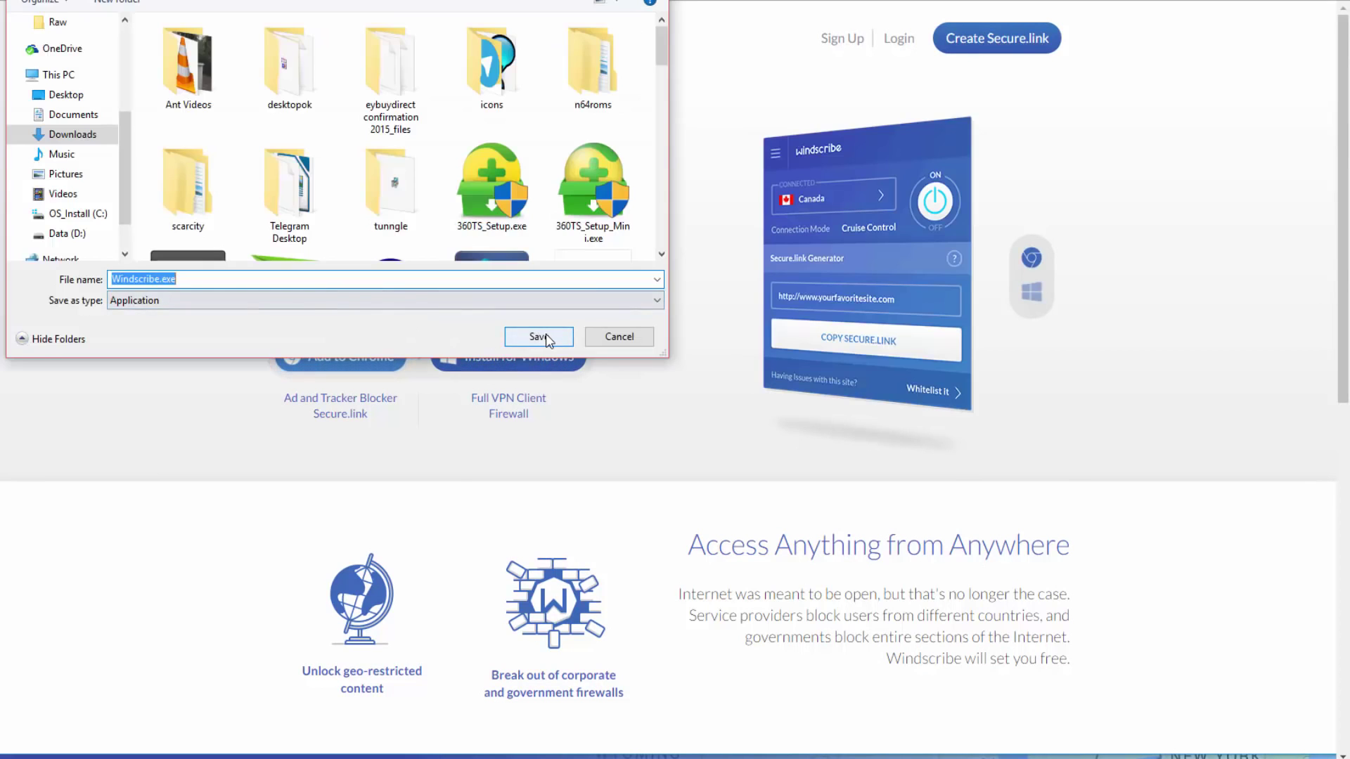
pyautogui.click(546, 335)
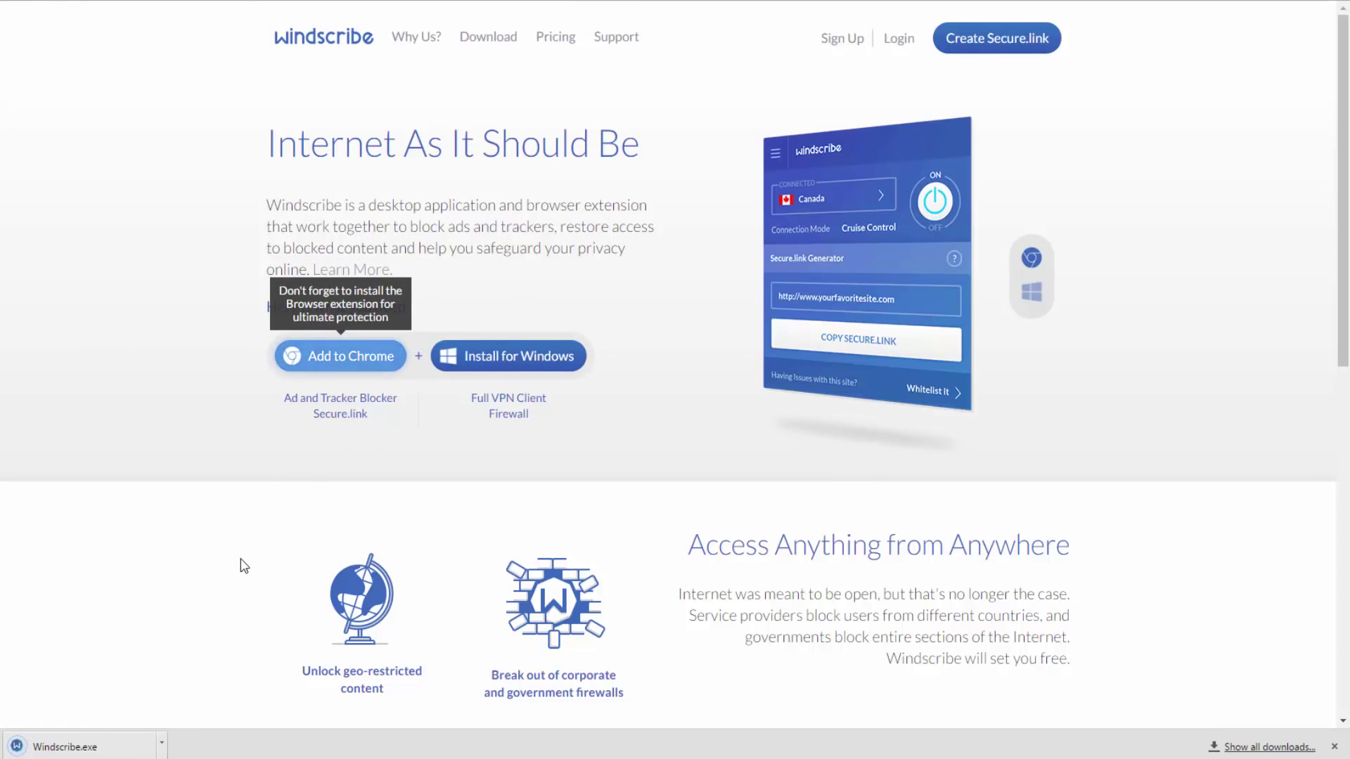
pyautogui.click(114, 743)
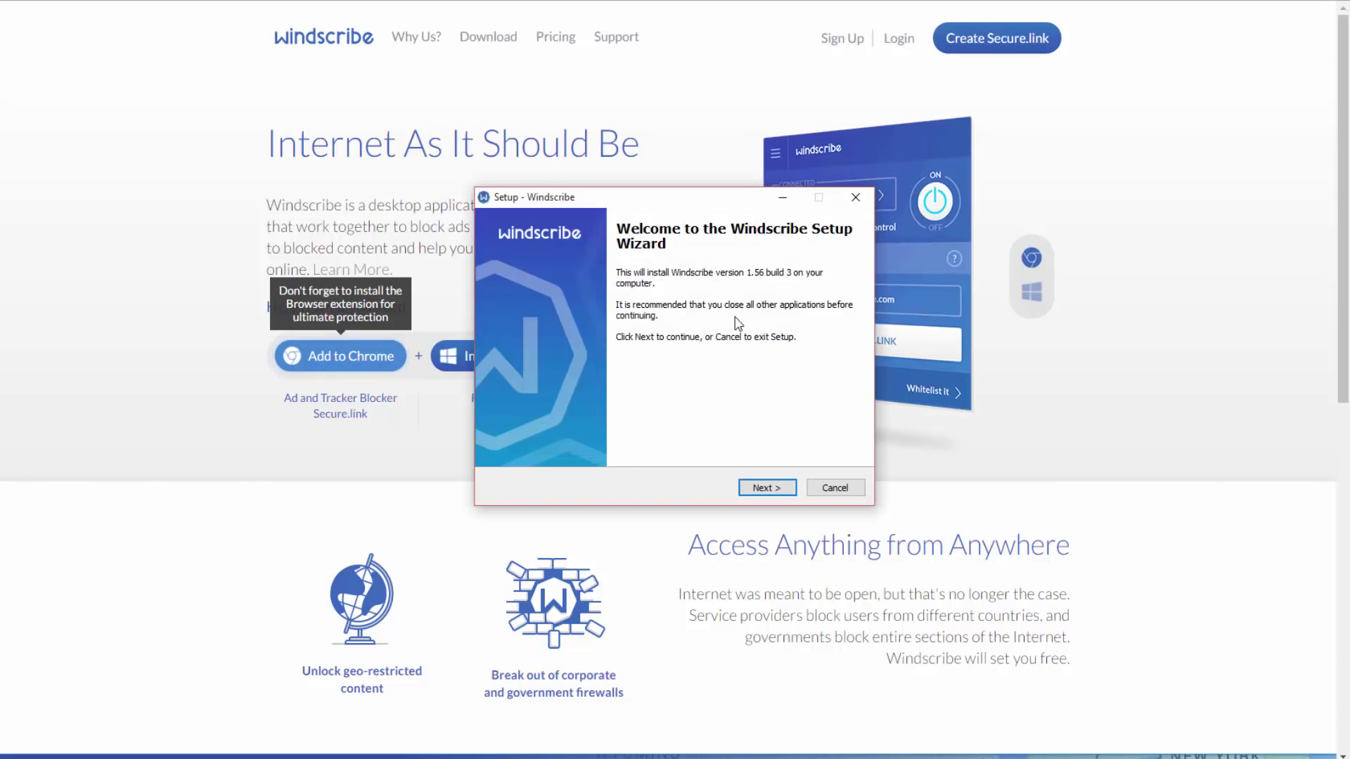
# Install Windscribe with the default folder and a desktop icon, allow its network device software, and run the program after setup.
pyautogui.click(765, 486)
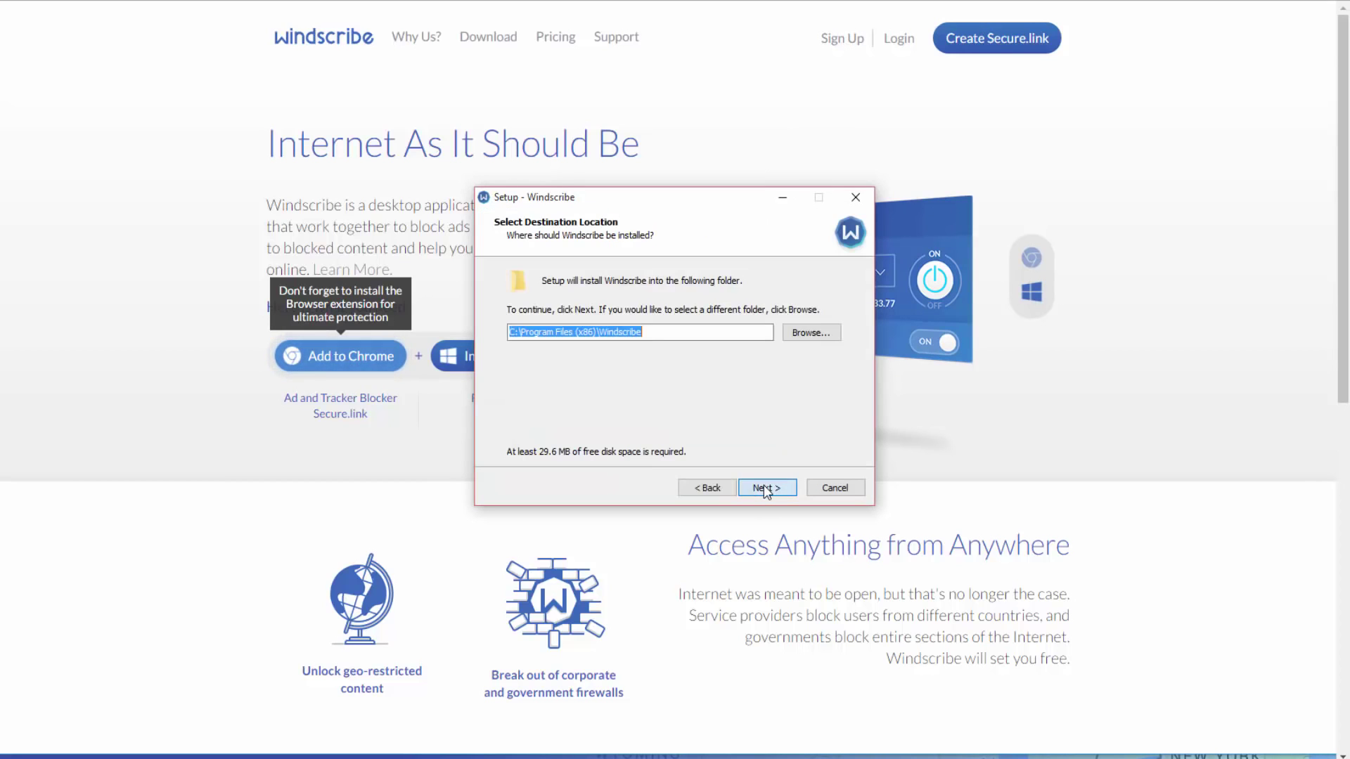
pyautogui.click(765, 488)
pyautogui.click(764, 488)
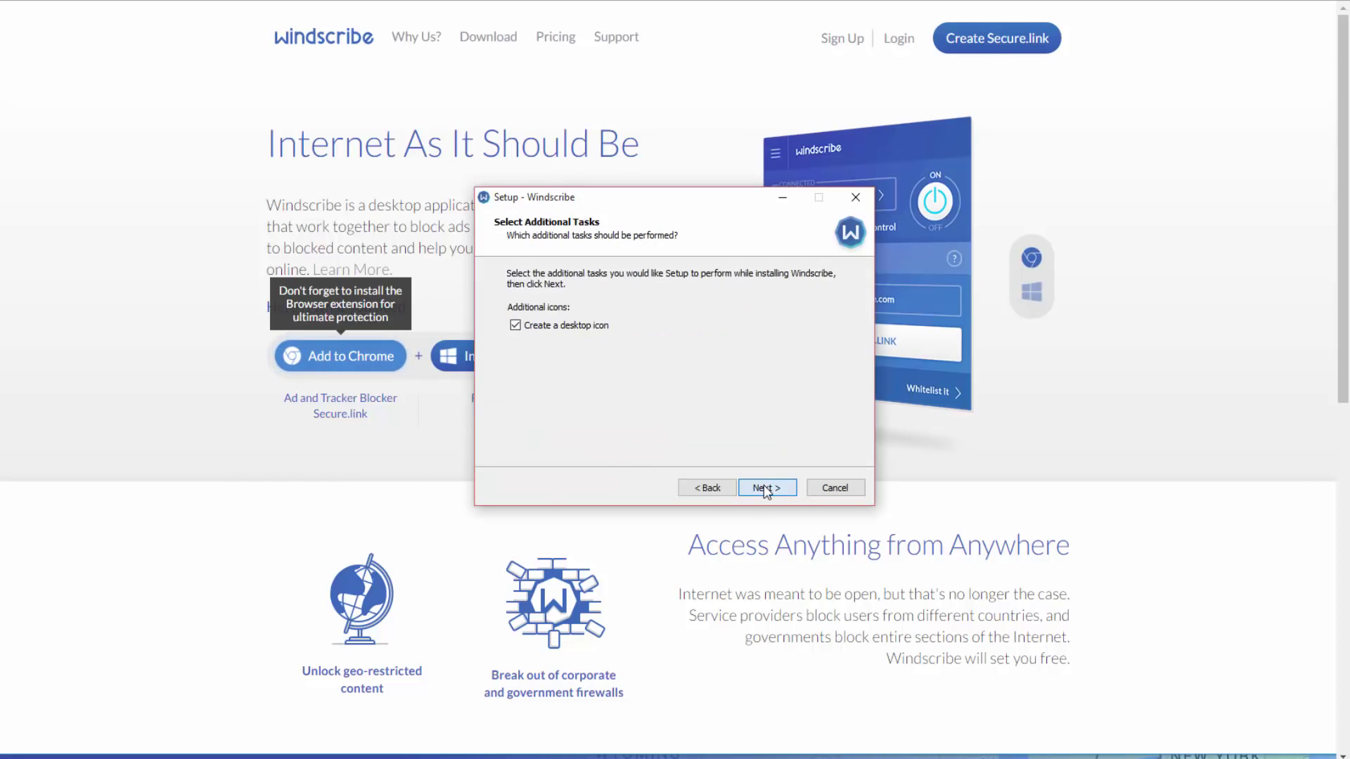
pyautogui.click(766, 489)
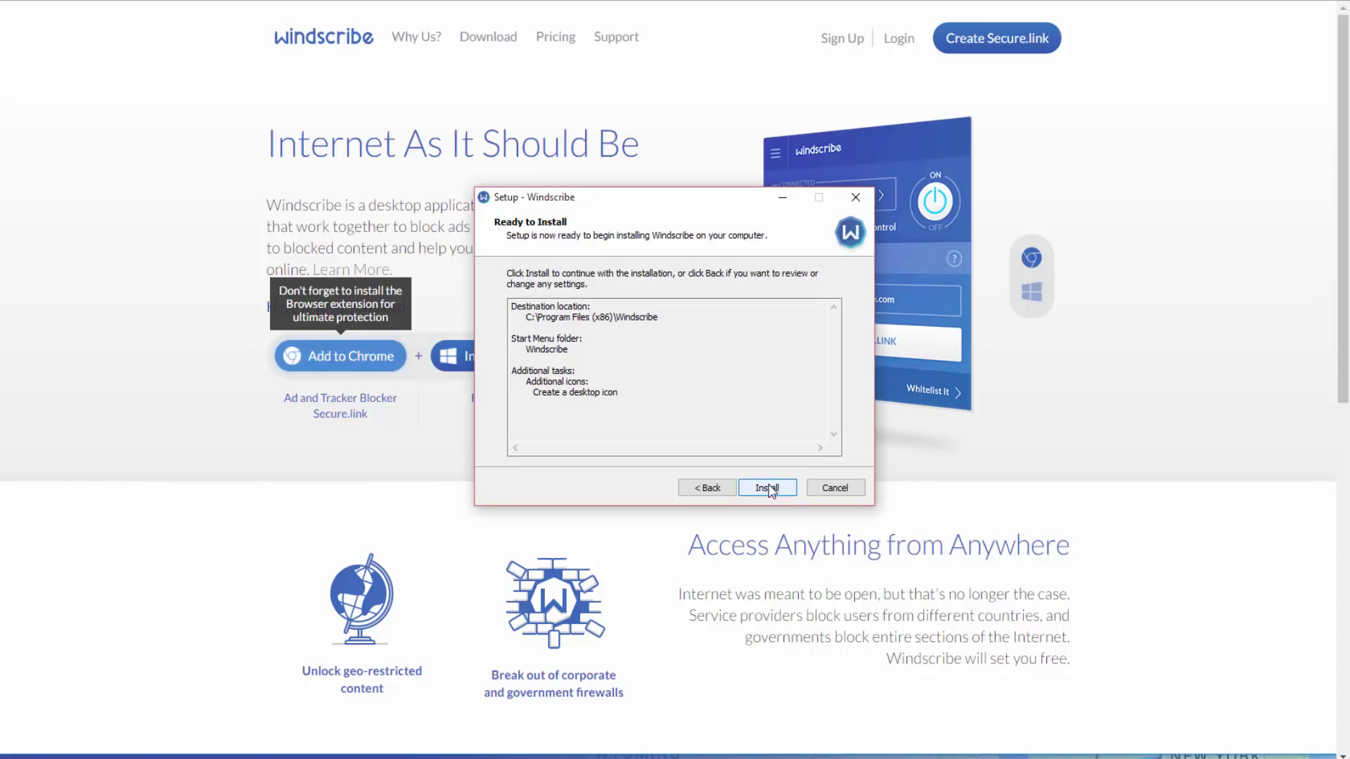
pyautogui.click(775, 488)
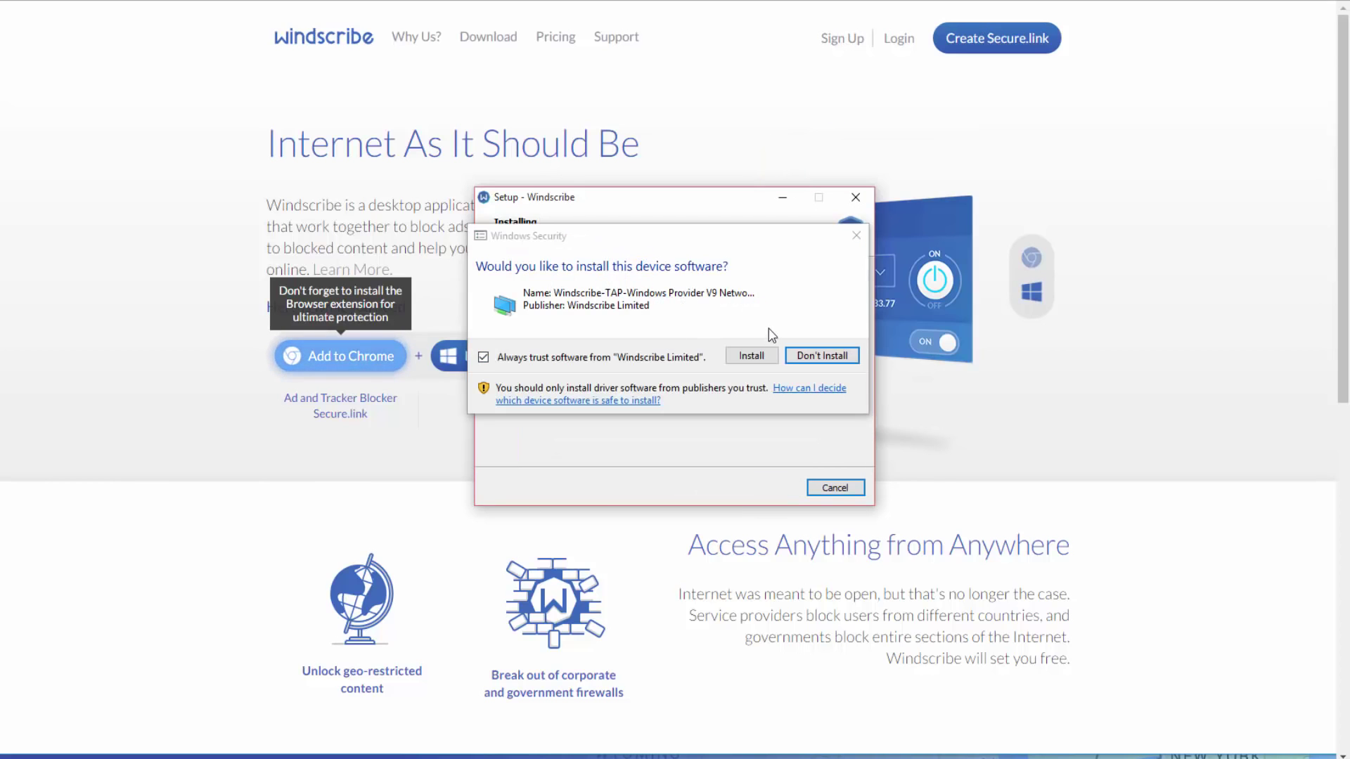
pyautogui.click(751, 357)
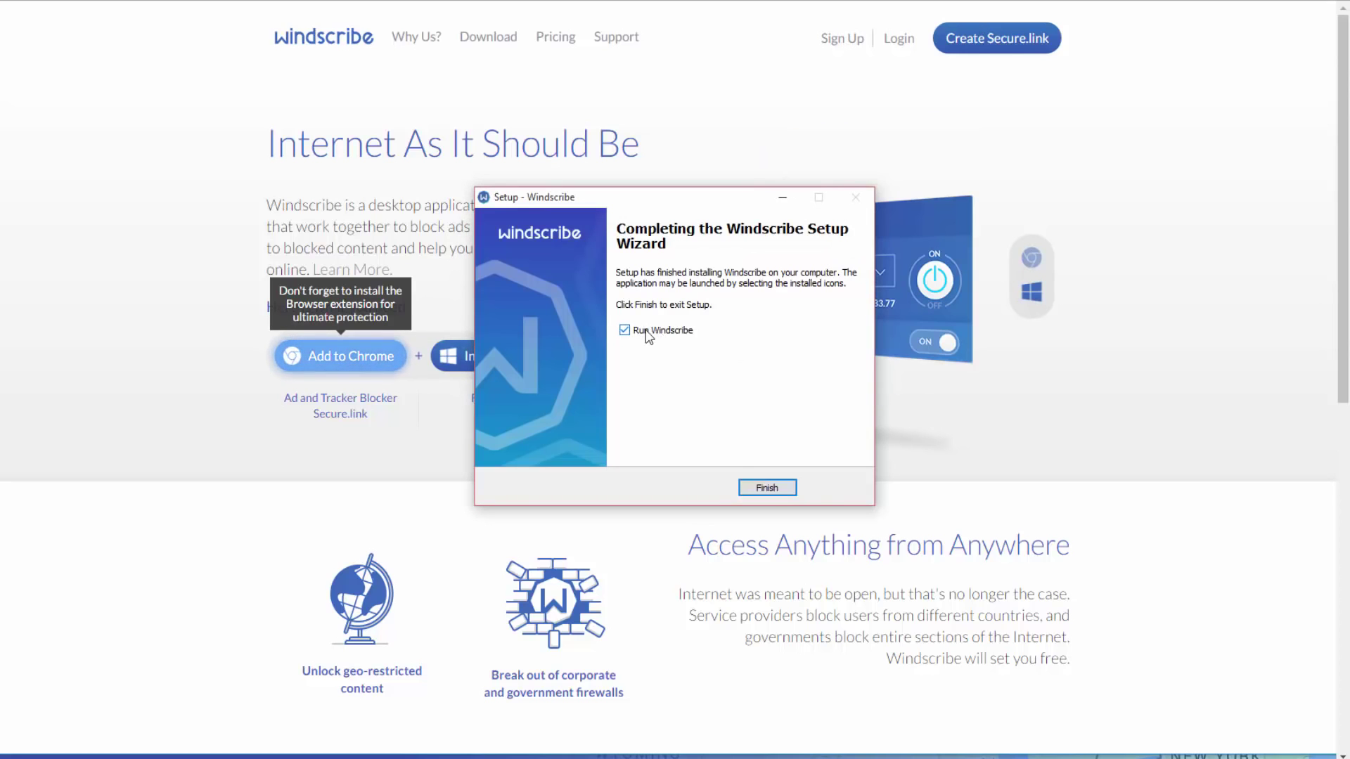
pyautogui.click(767, 488)
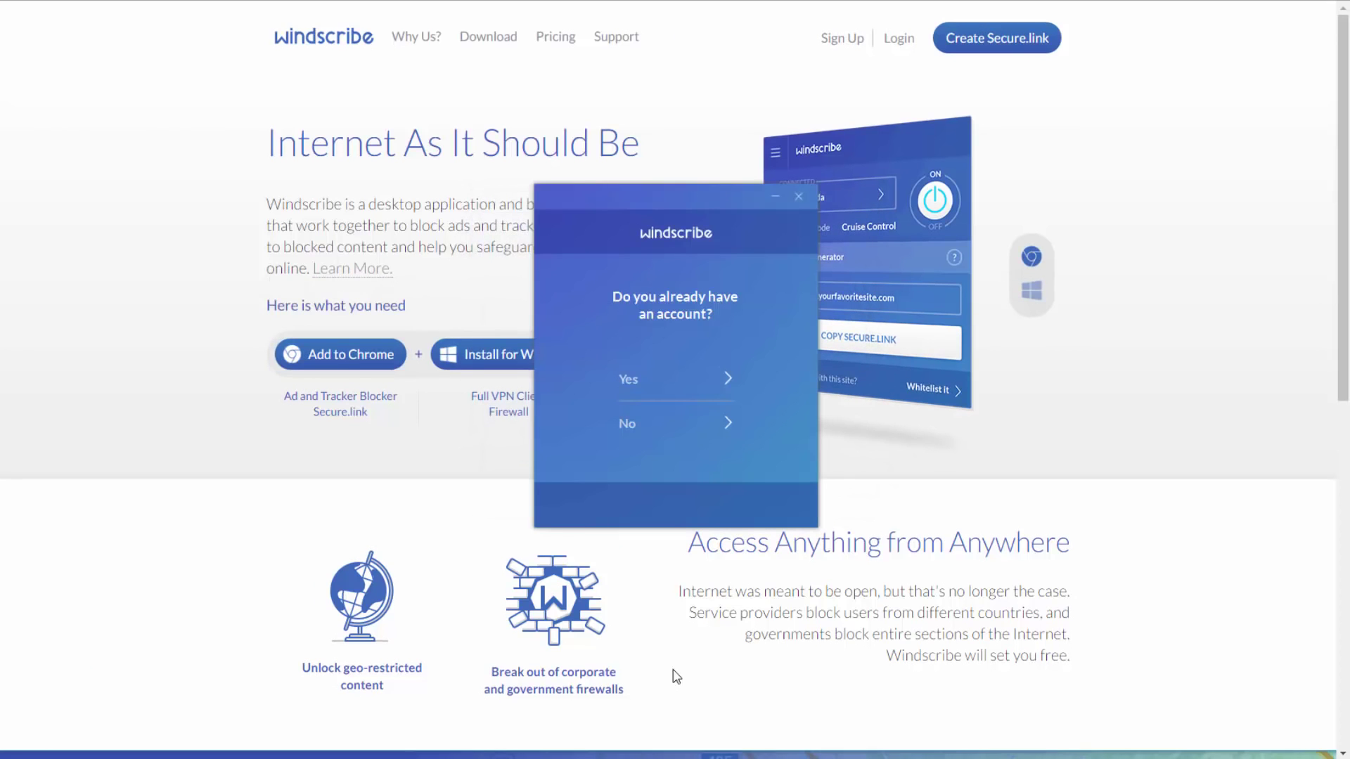
# Create a free Windscribe account, filling in the username, the password twice and the e-mail address.
pyautogui.click(641, 425)
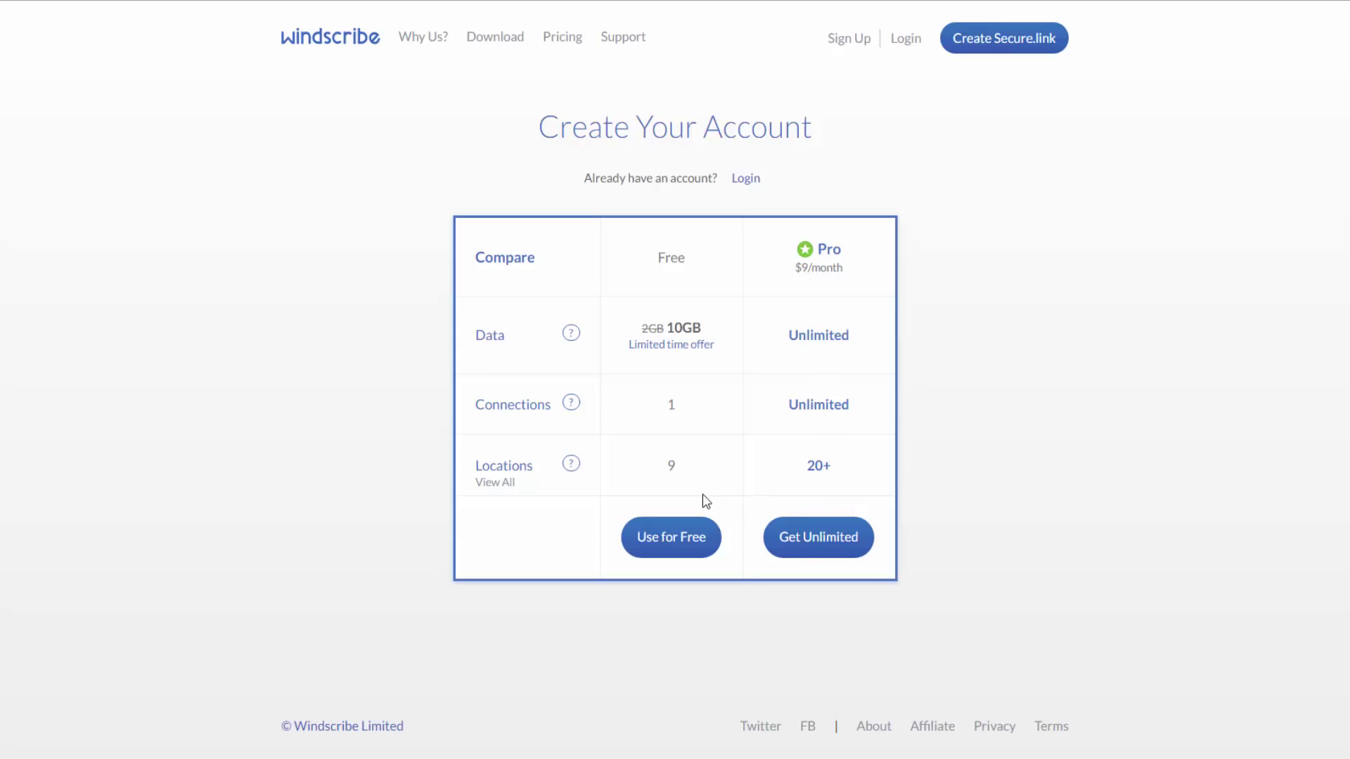
pyautogui.click(677, 548)
pyautogui.click(622, 300)
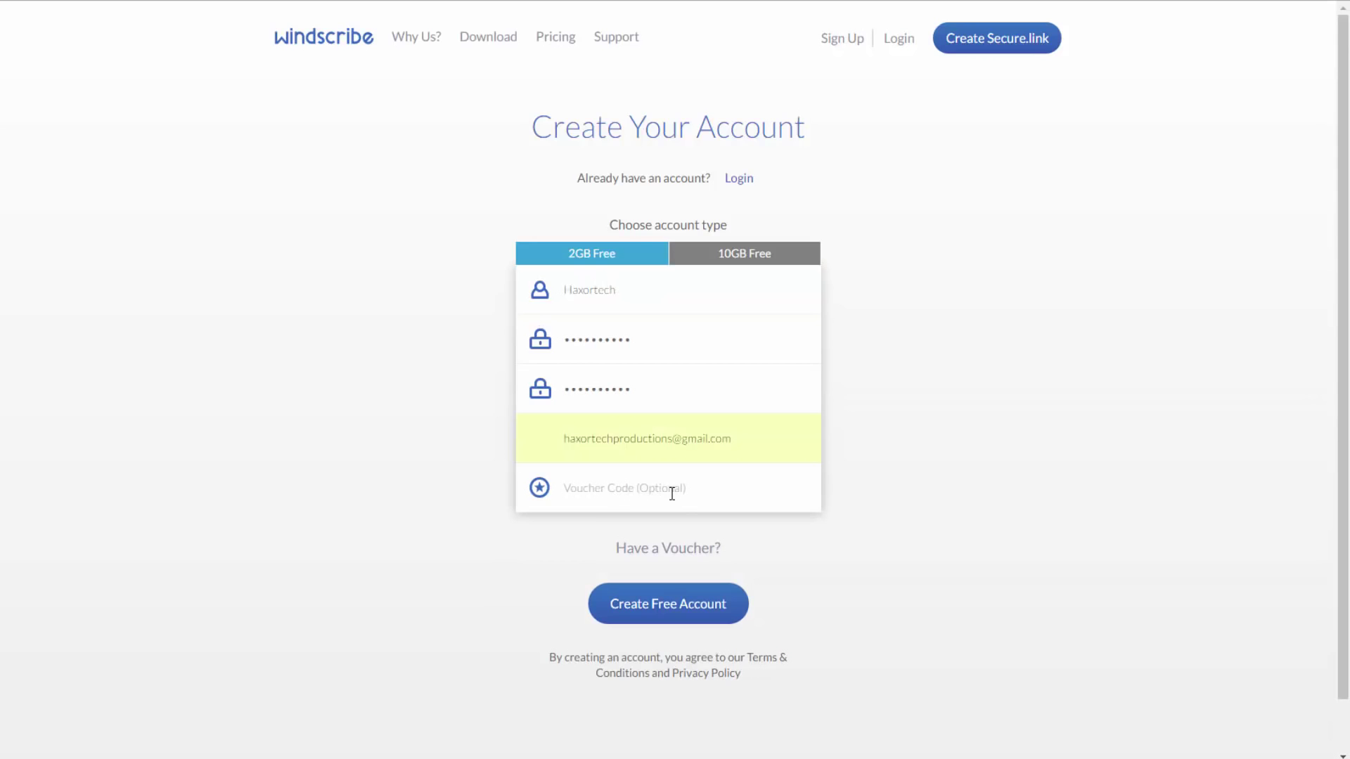
pyautogui.click(673, 609)
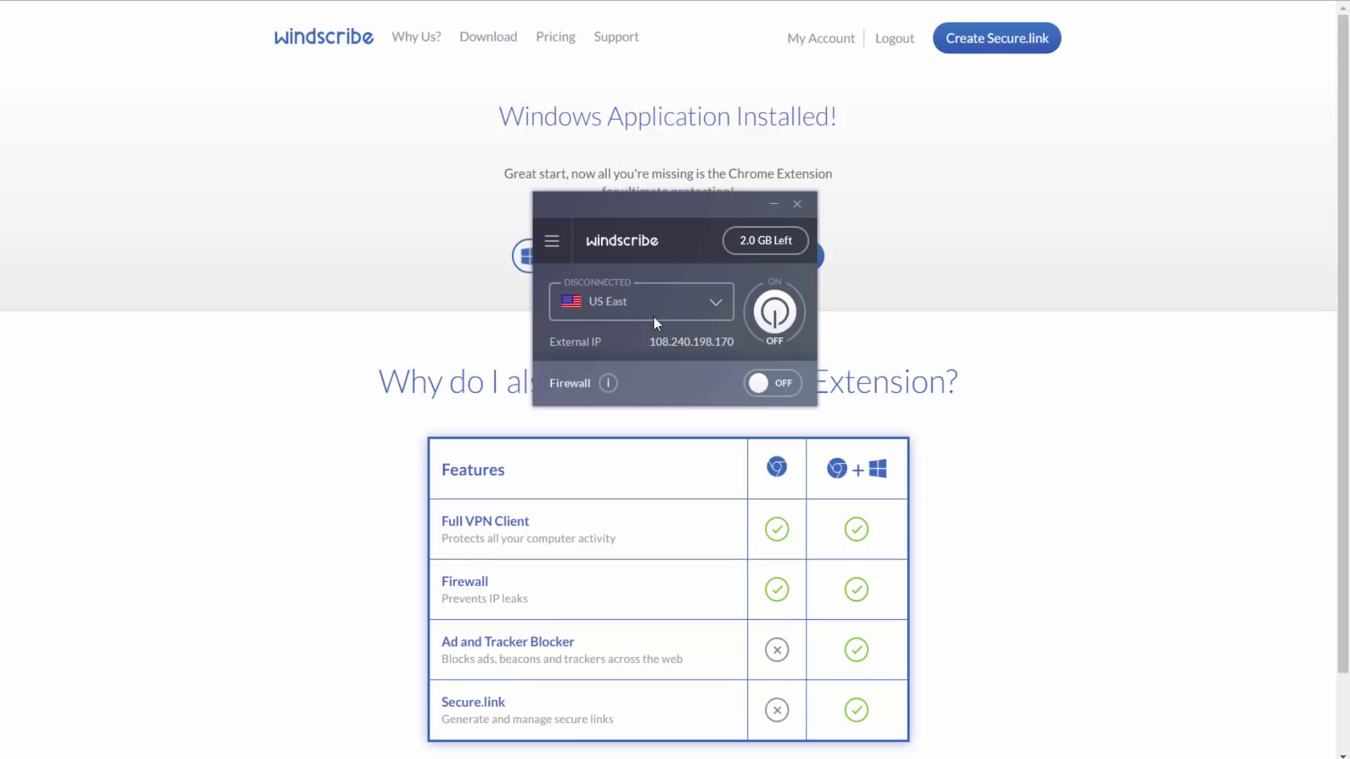
# Choose France as the VPN location and connect to it.
pyautogui.click(625, 306)
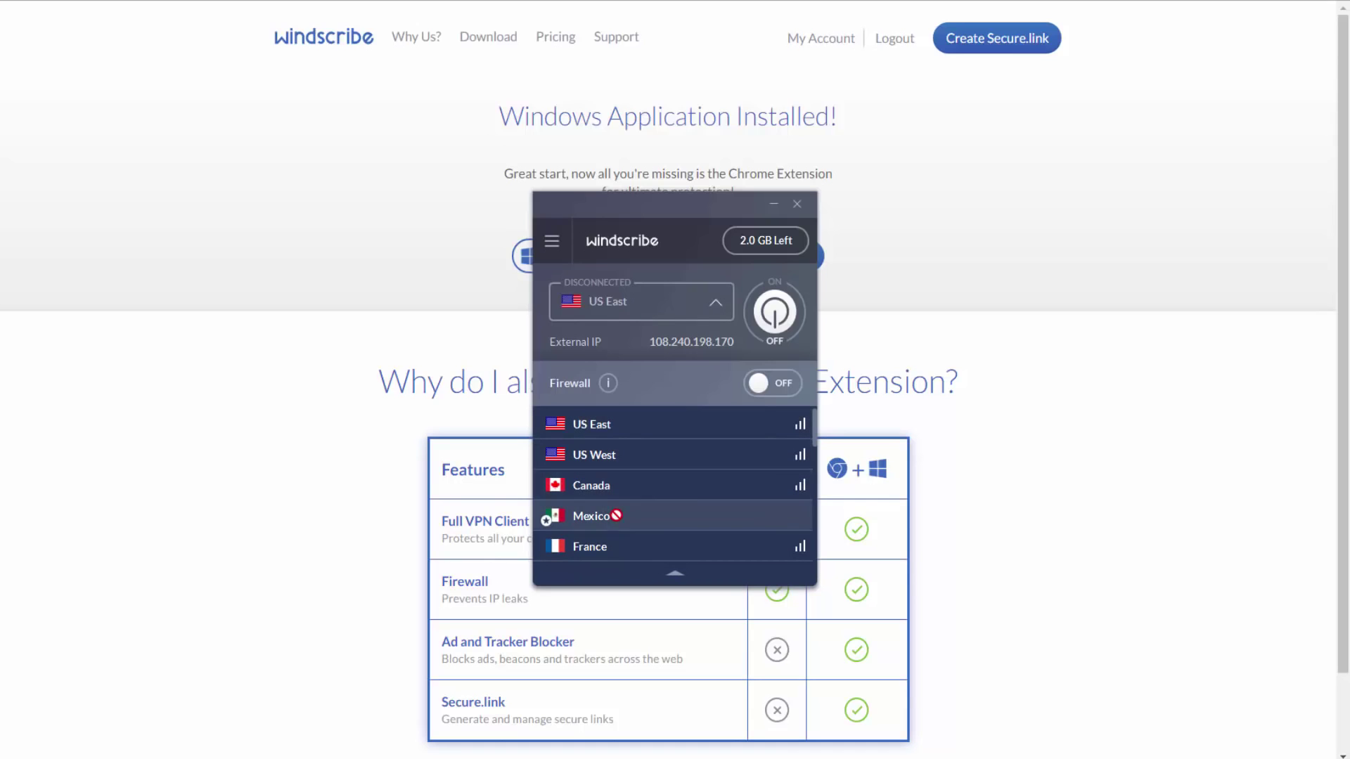
pyautogui.click(594, 555)
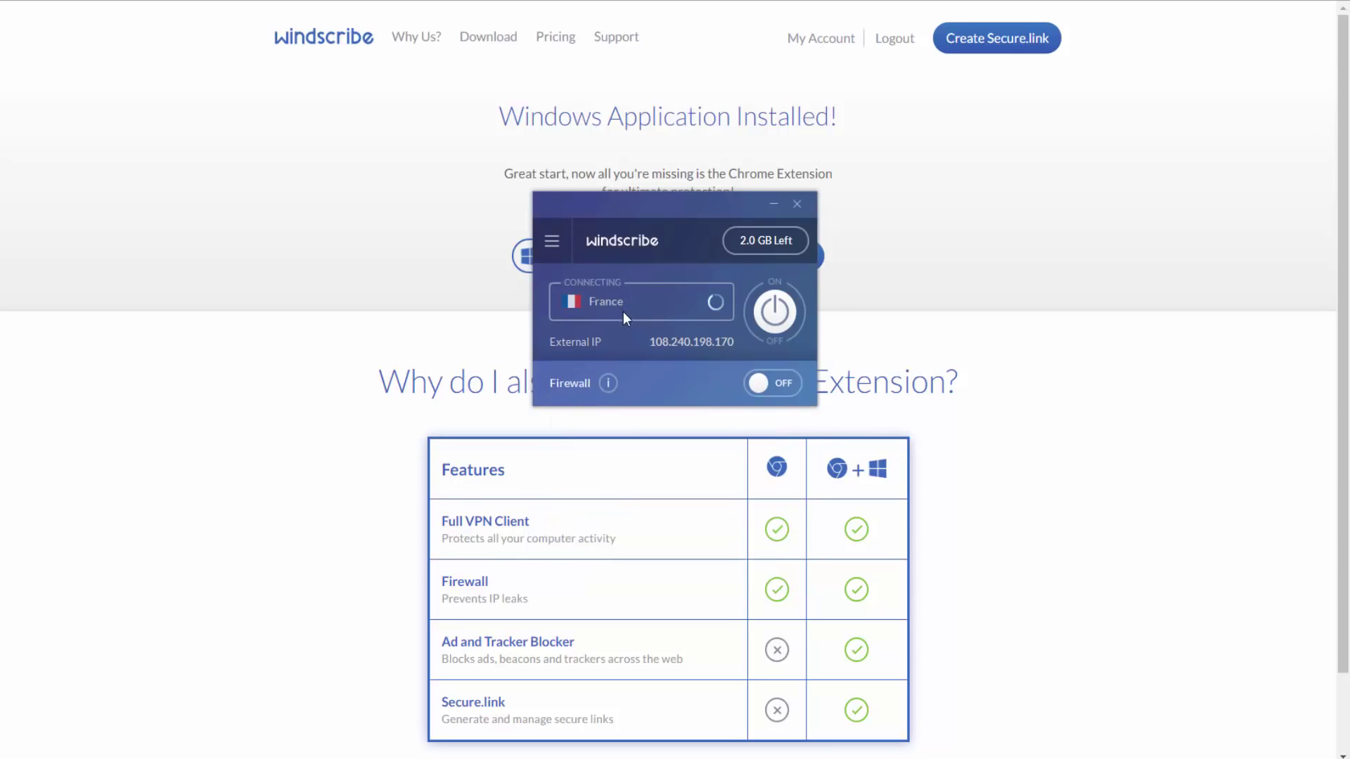
pyautogui.click(776, 315)
pyautogui.click(777, 316)
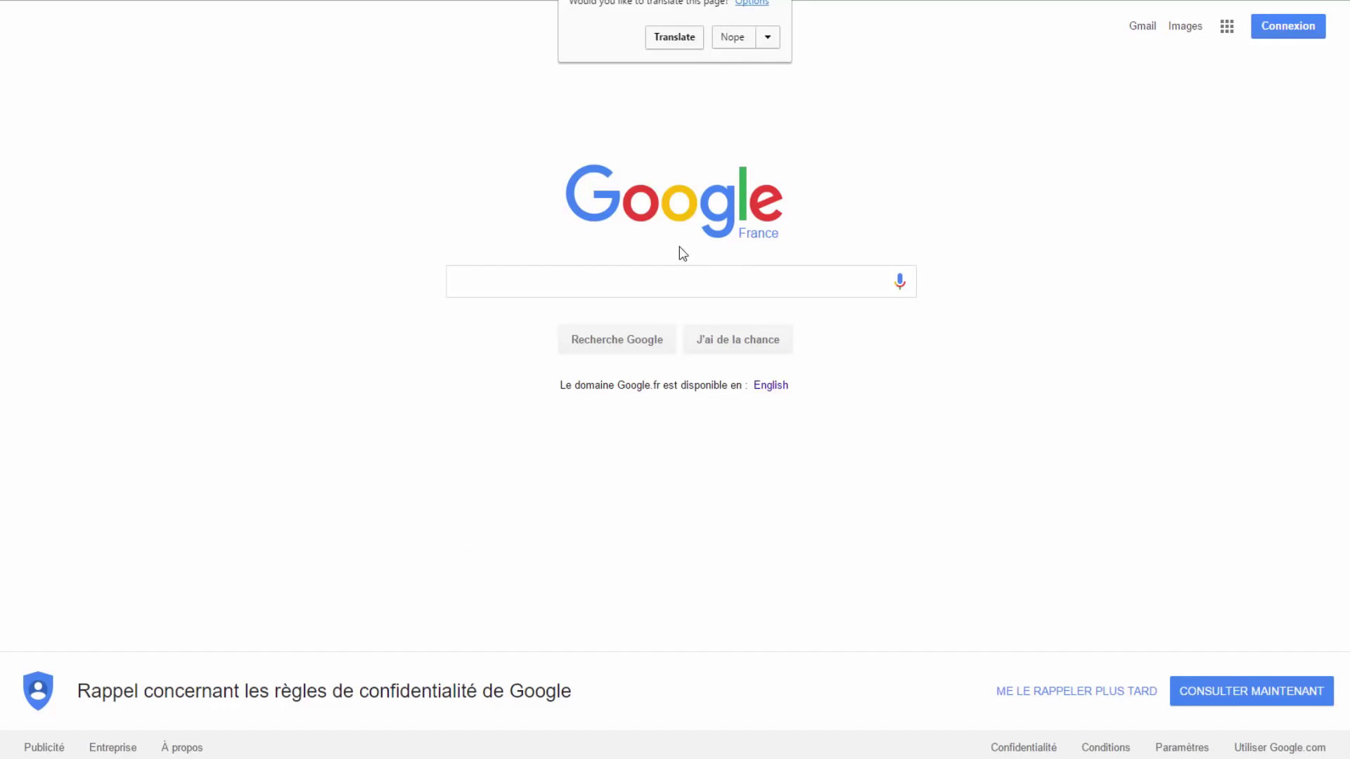
# Search Google for "whats my ip", open WhatIsMyIP.com and check the reported IP address and location.
pyautogui.click(585, 284)
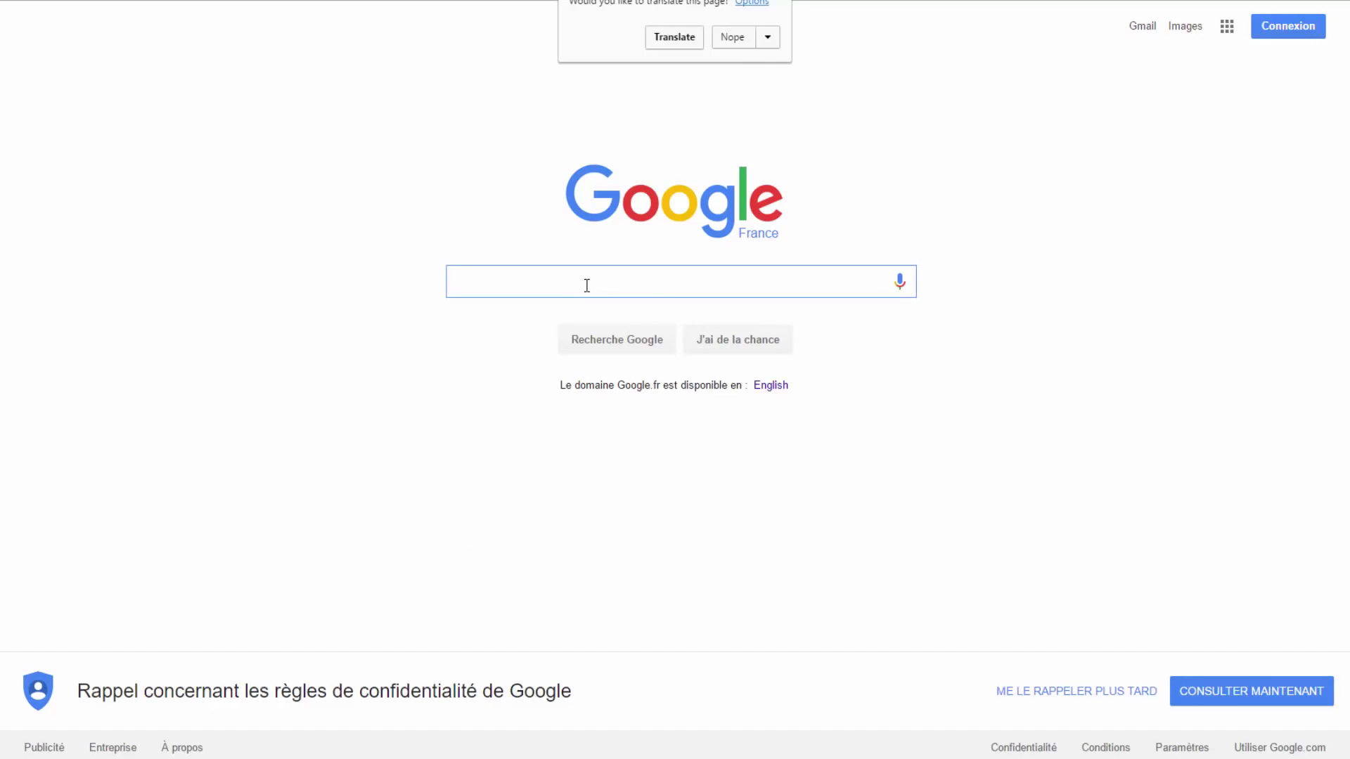
pyautogui.write('whats my ip')
pyautogui.press('Return')
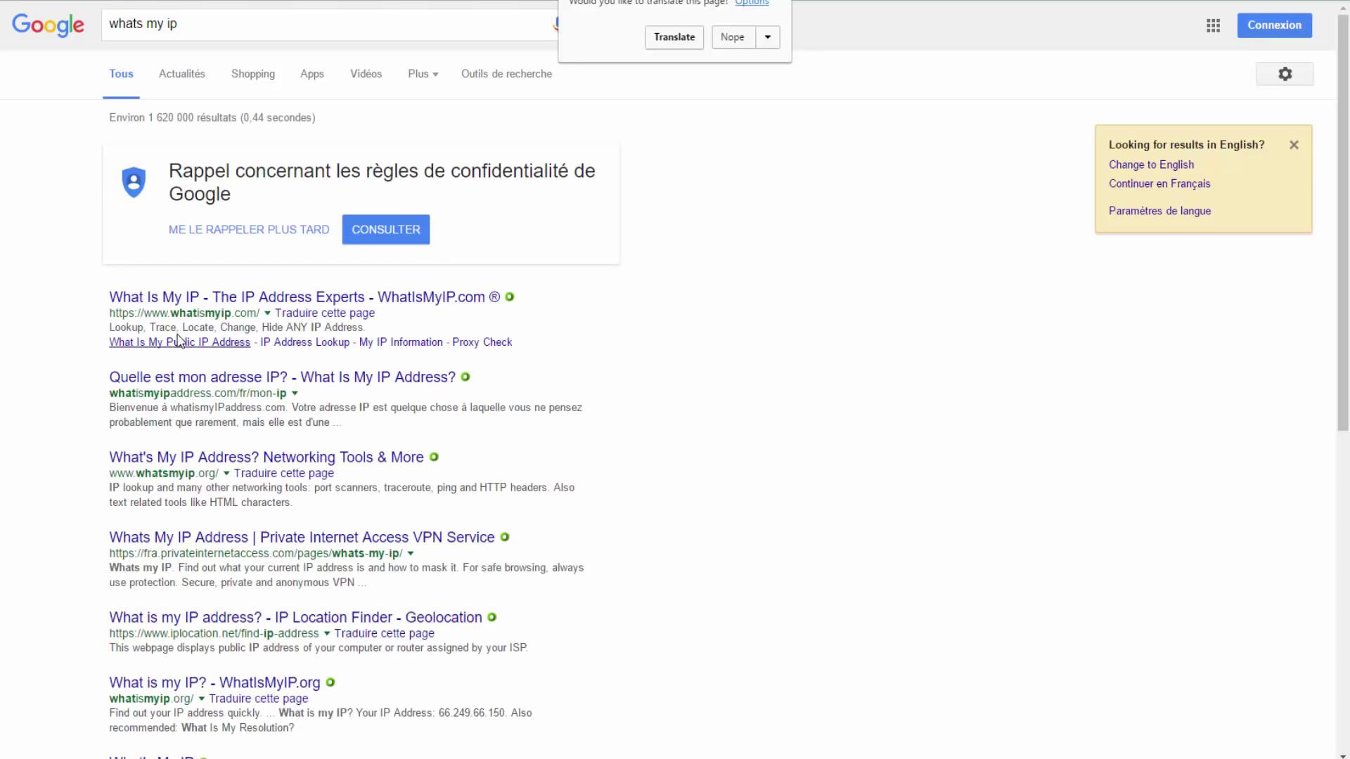
pyautogui.click(245, 304)
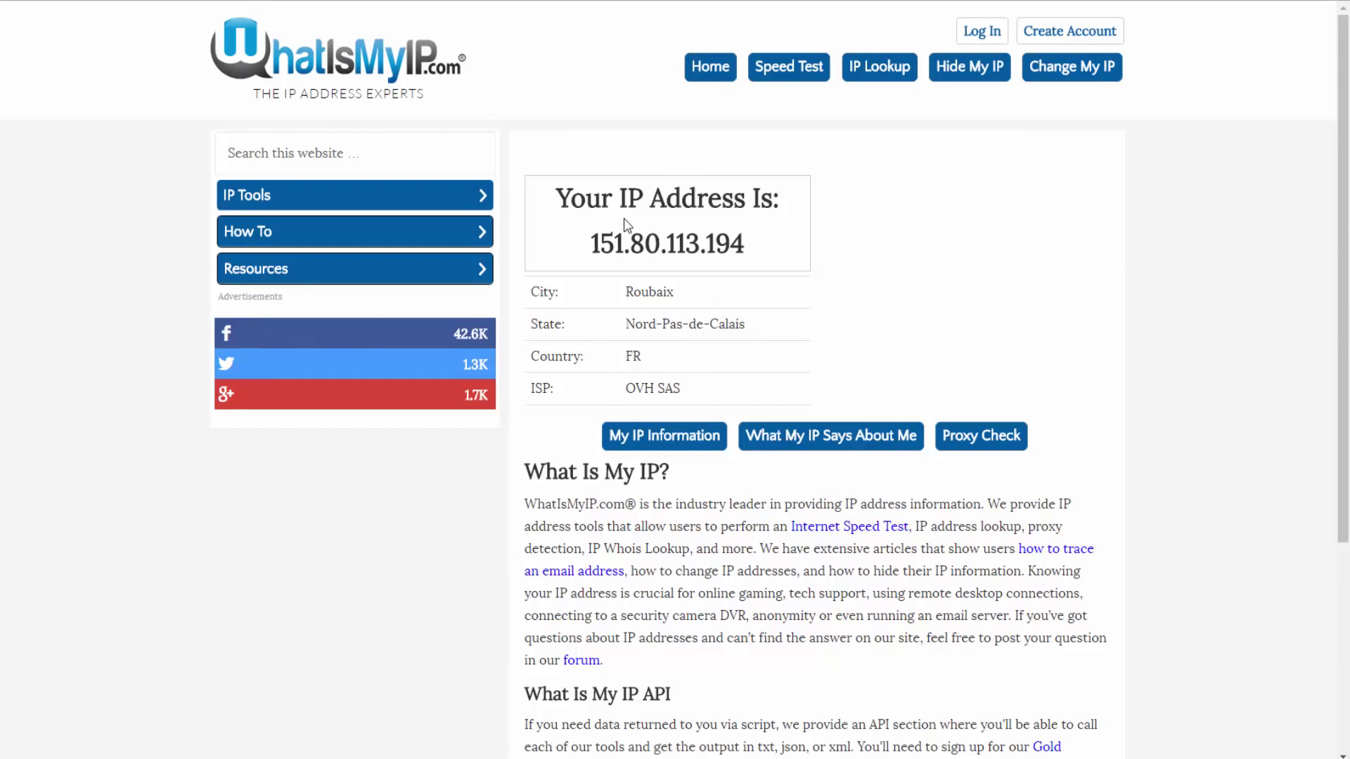
pyautogui.moveTo(591, 232); pyautogui.dragTo(752, 239)
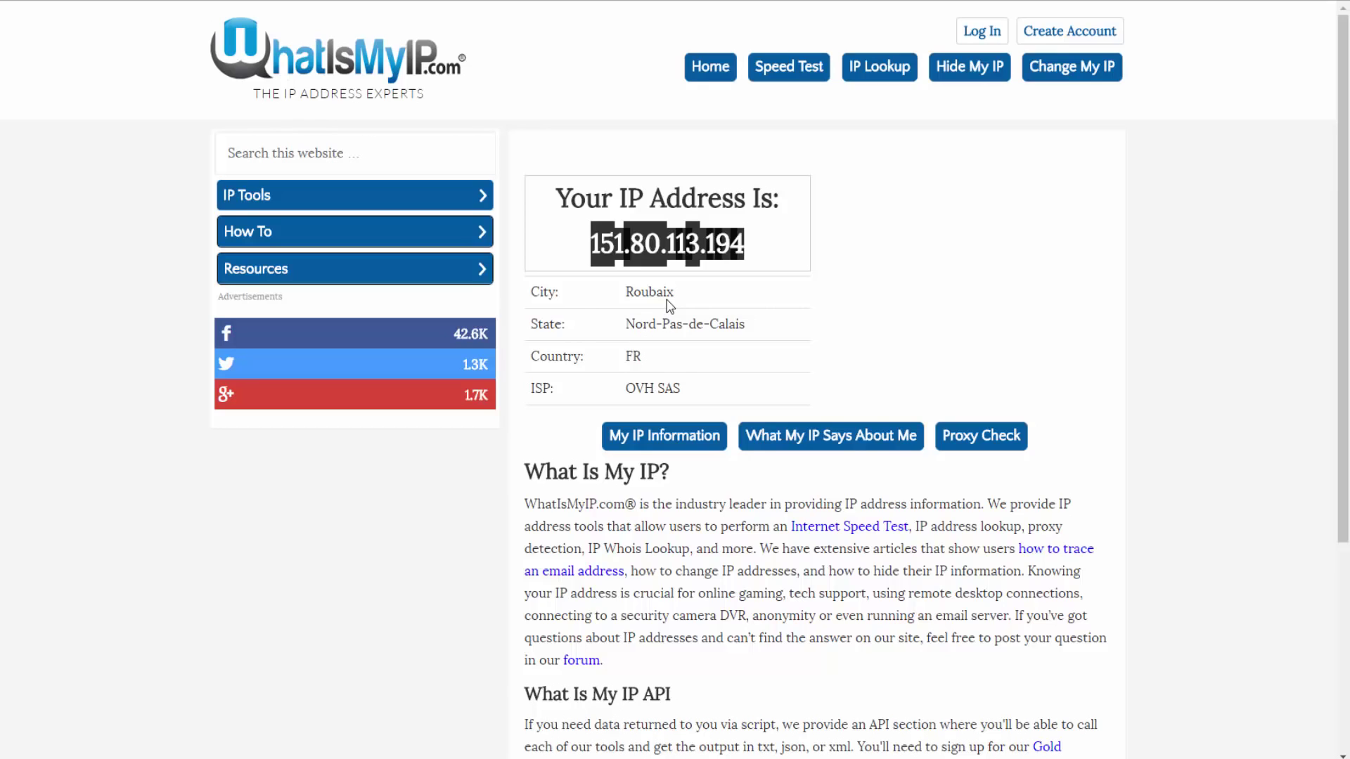
pyautogui.click(754, 594)
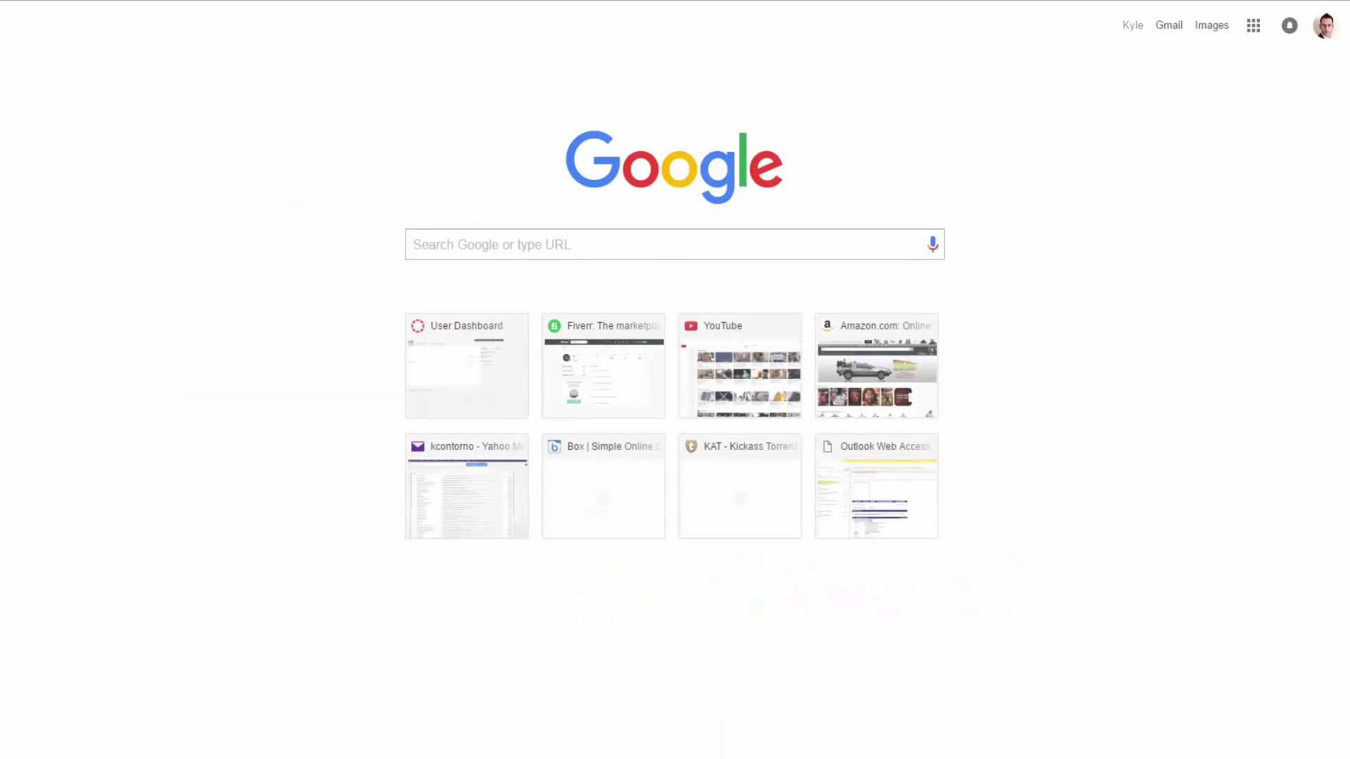
# Search for "hbo go" and open the HBO GO site to test access through the French connection.
pyautogui.write('hb')
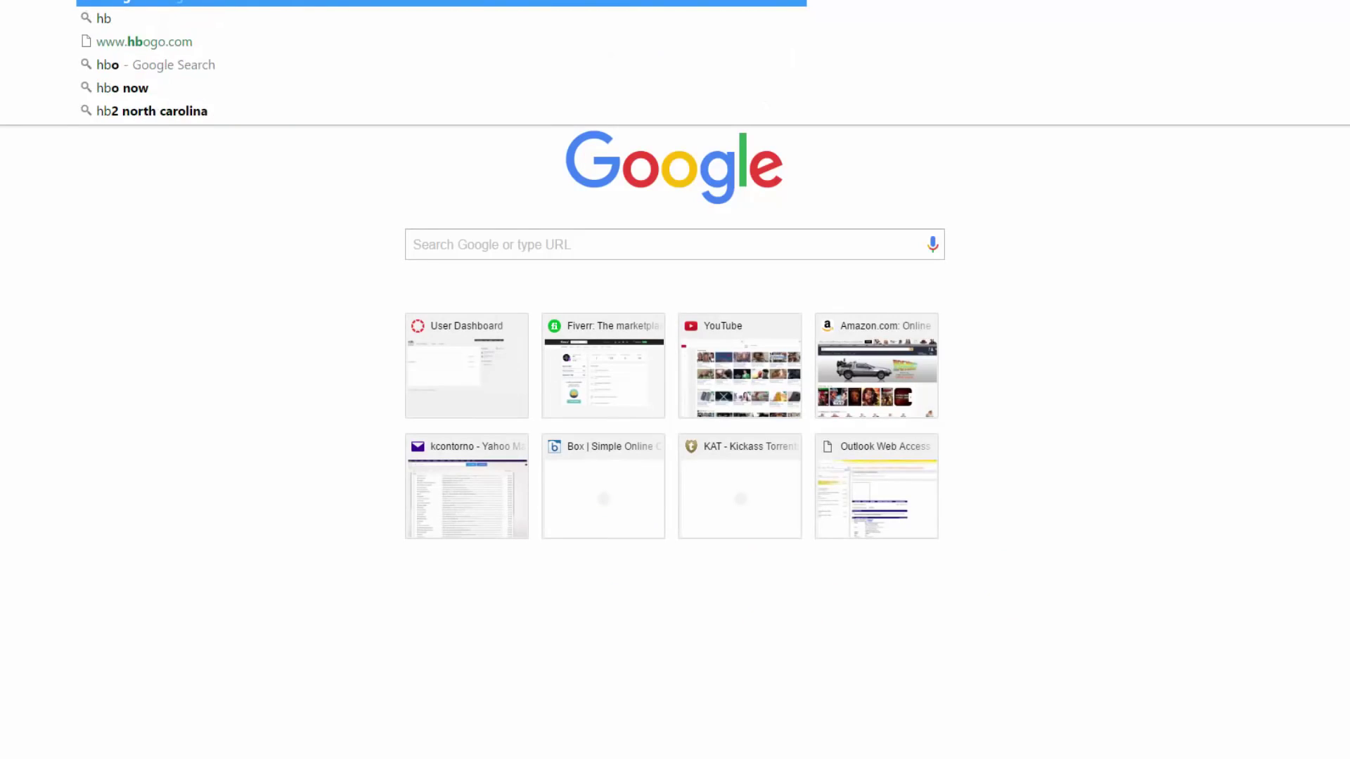
pyautogui.write('o go')
pyautogui.press('Return')
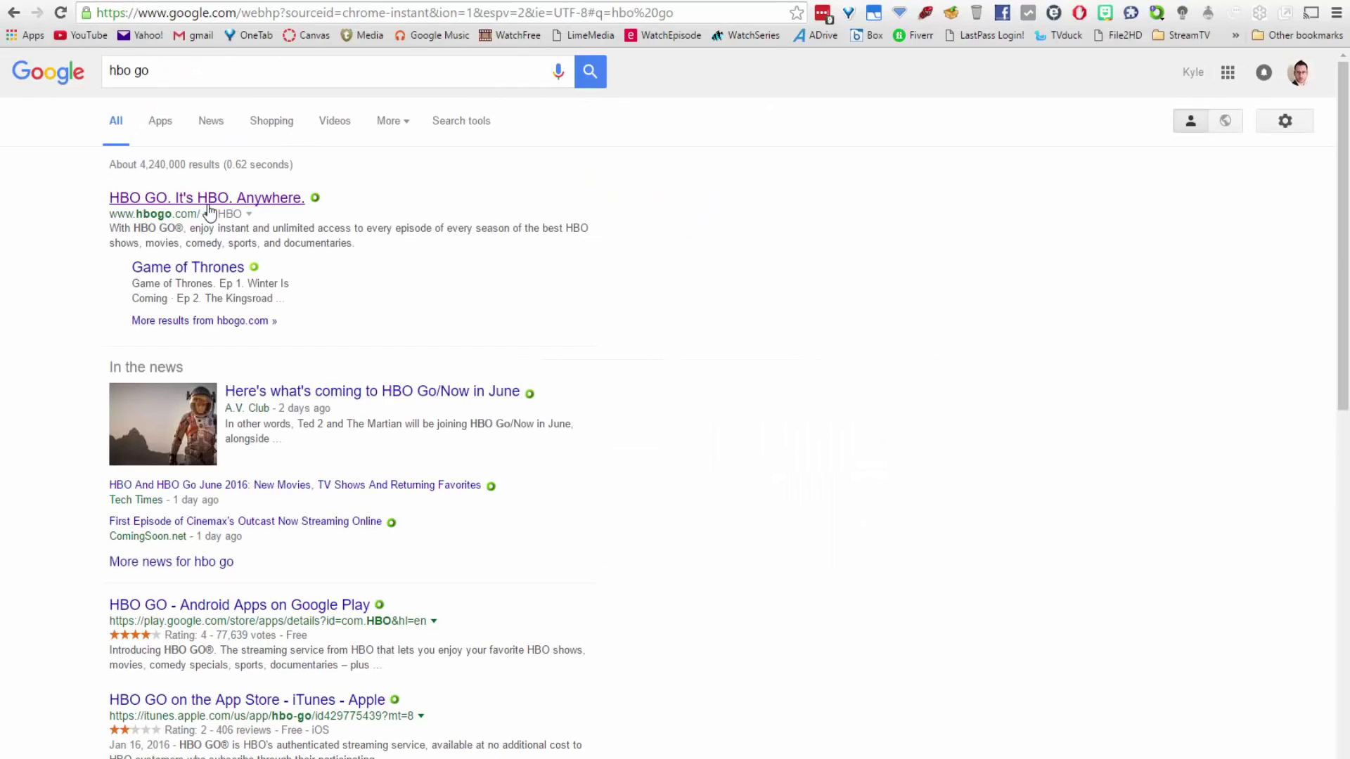
pyautogui.click(208, 199)
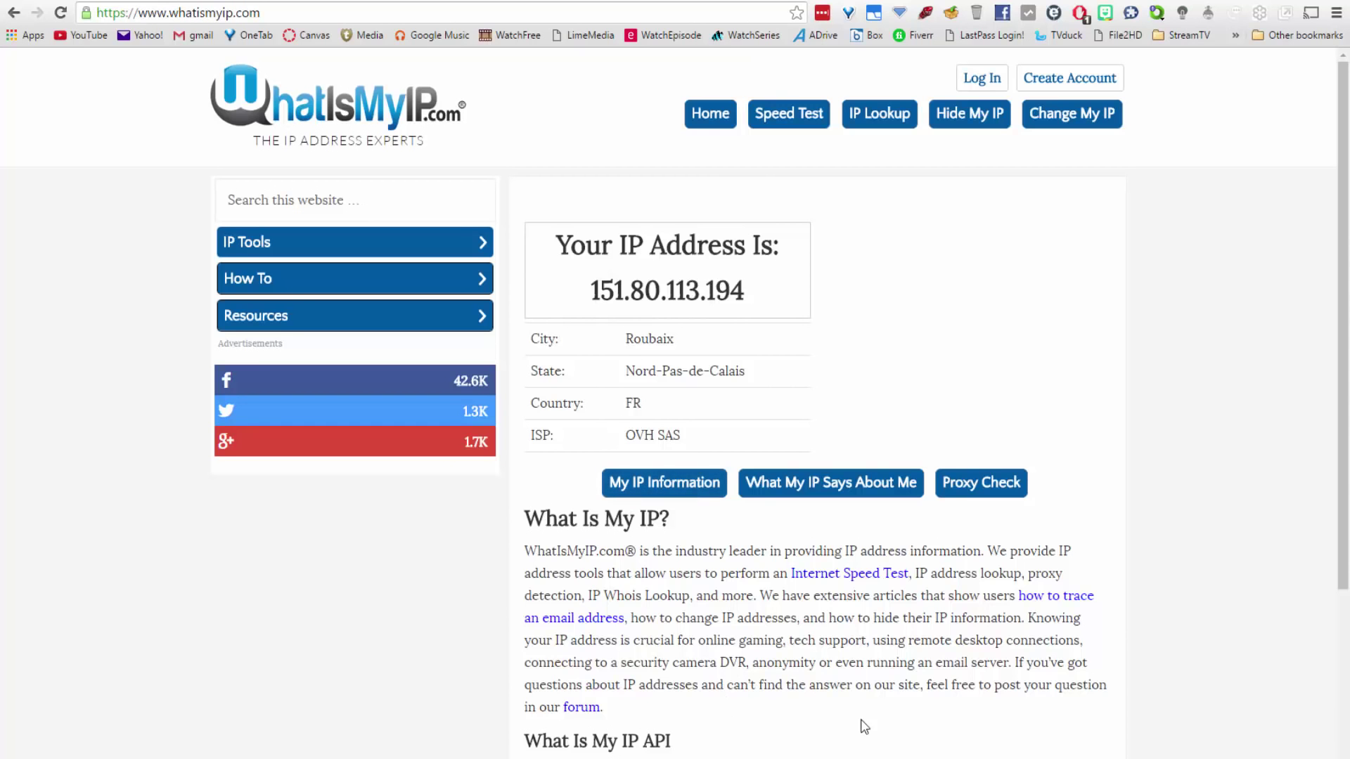
# Switch the VPN location from France to US East and minimize the Windscribe window.
pyautogui.click(849, 758)
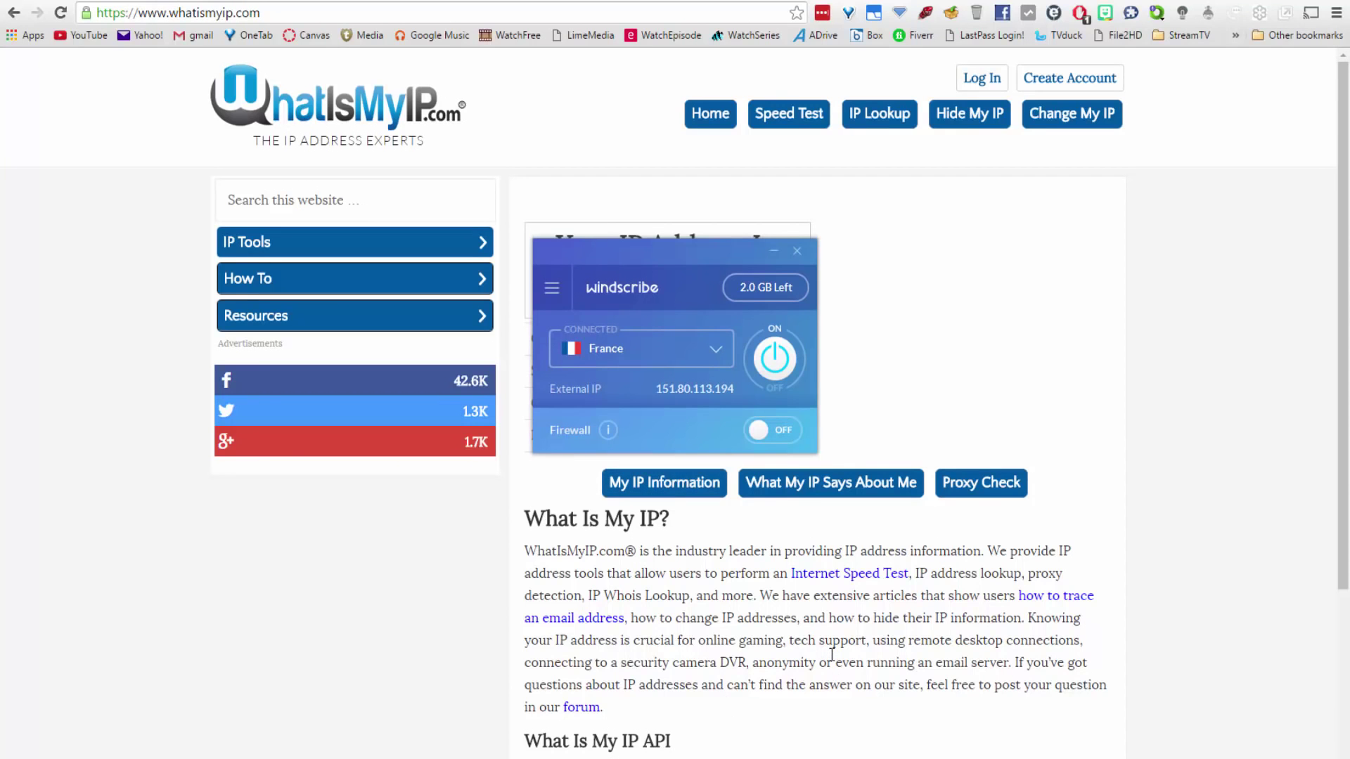
pyautogui.click(638, 362)
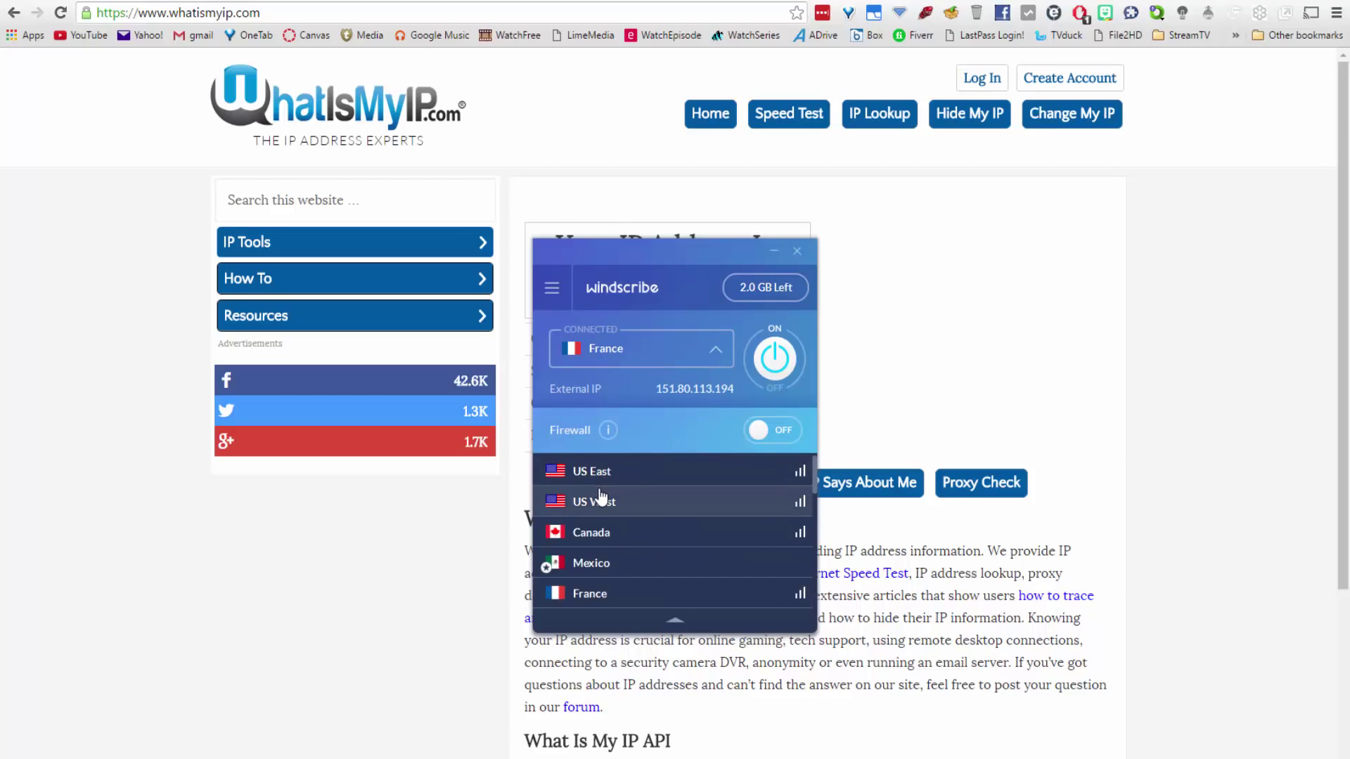
pyautogui.click(622, 477)
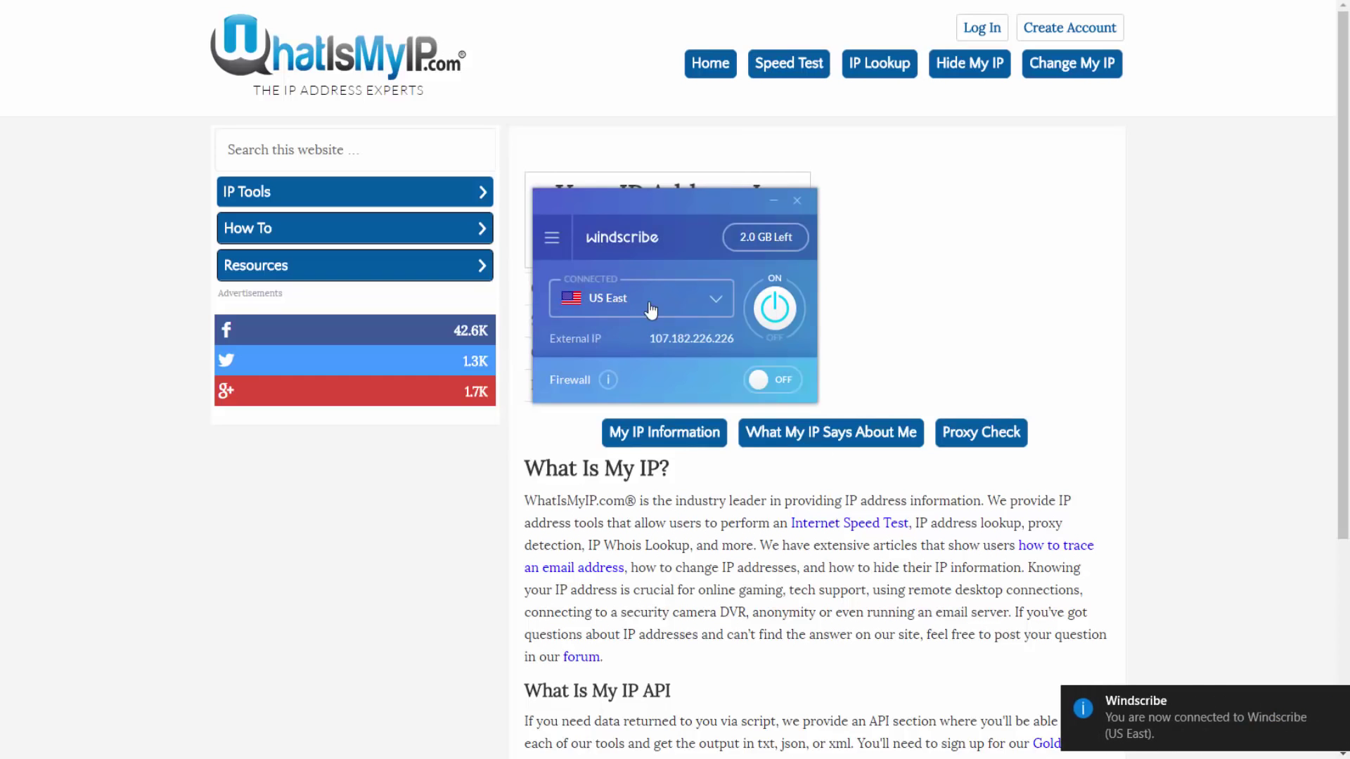
pyautogui.click(773, 198)
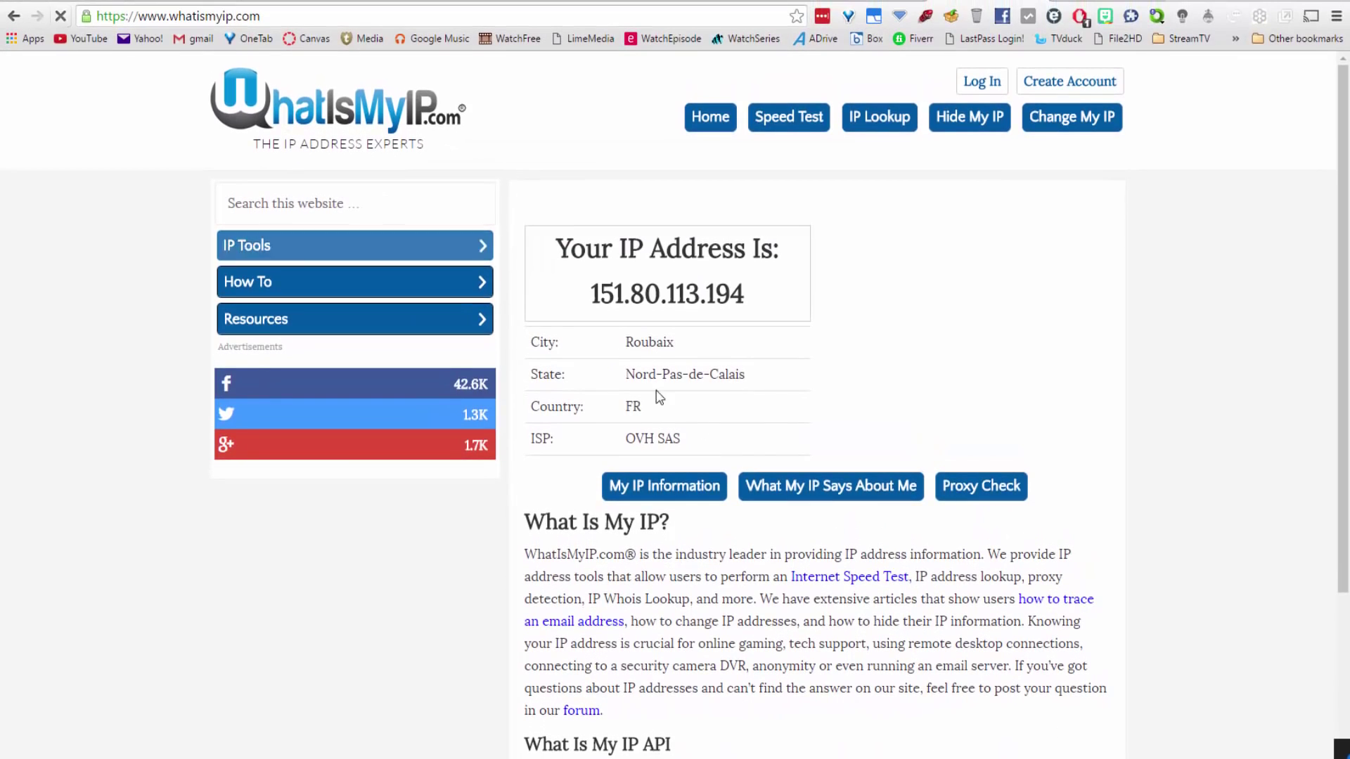
# Reload the IP lookup page and browse the HBO GO home page through the US East connection.
pyautogui.press('F5')
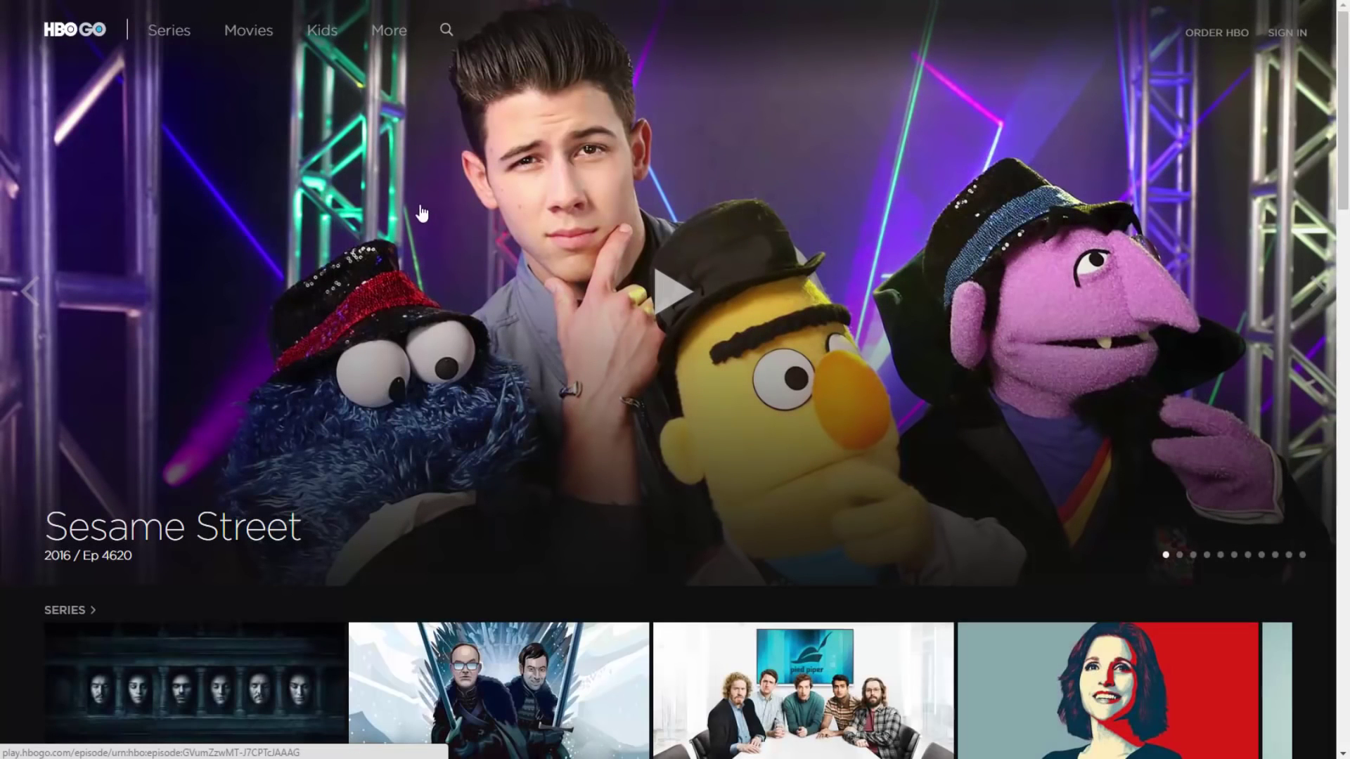
pyautogui.scroll(-3, 547, 399)
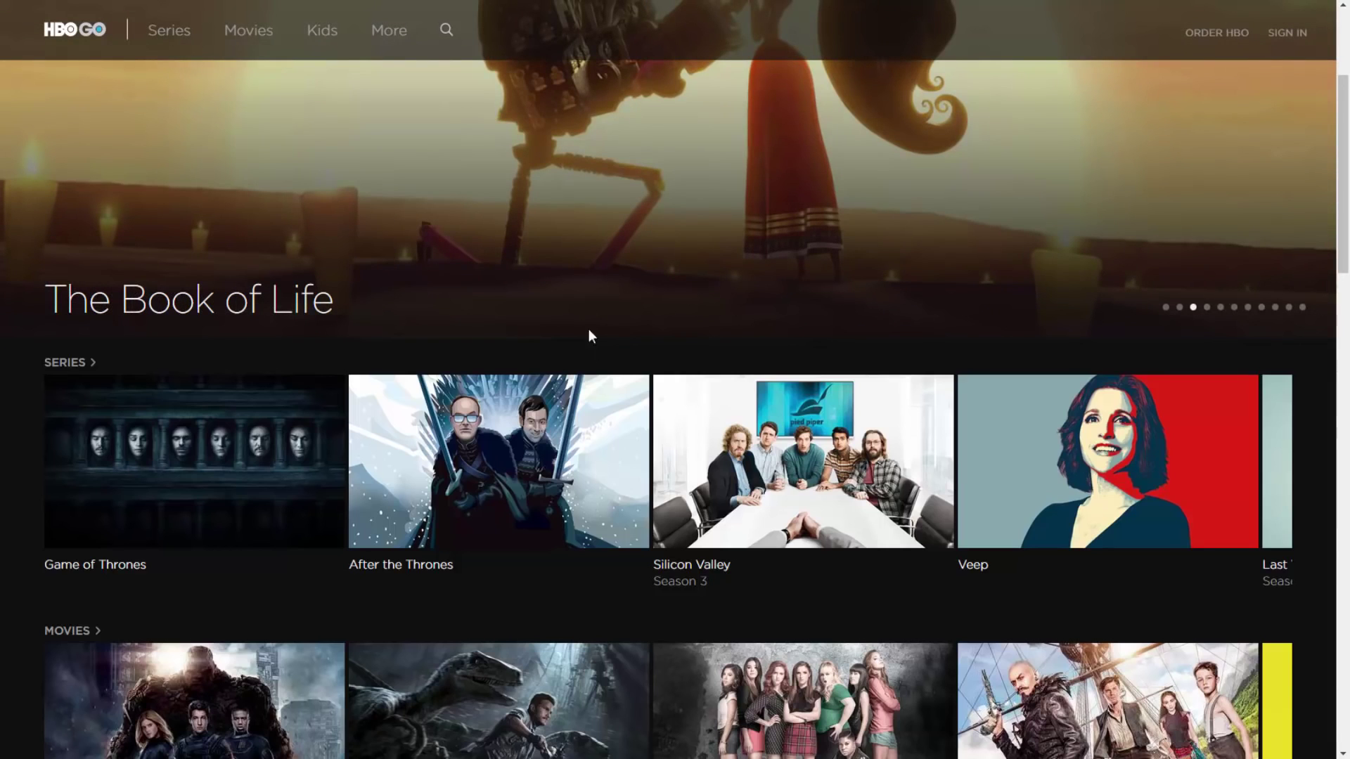
pyautogui.scroll(4, 609, 322)
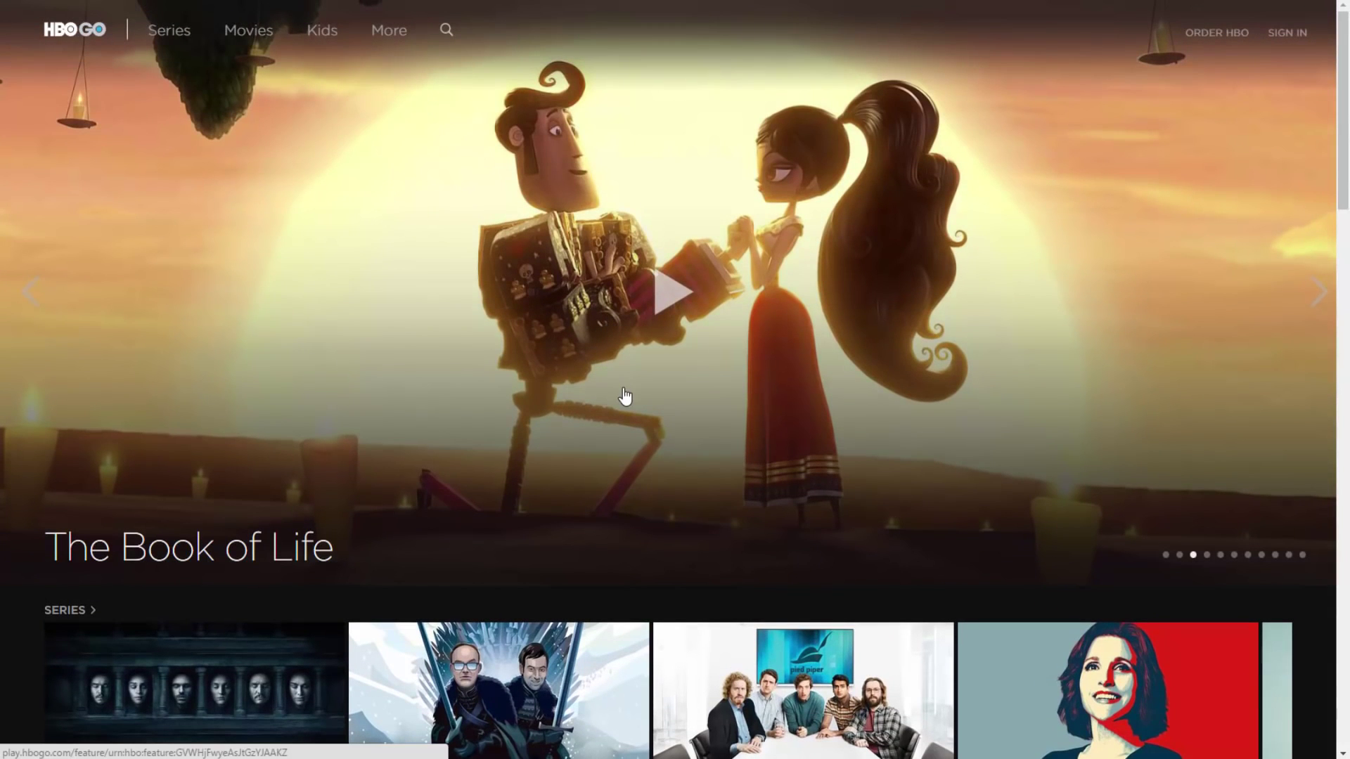
pyautogui.scroll(-6, 732, 295)
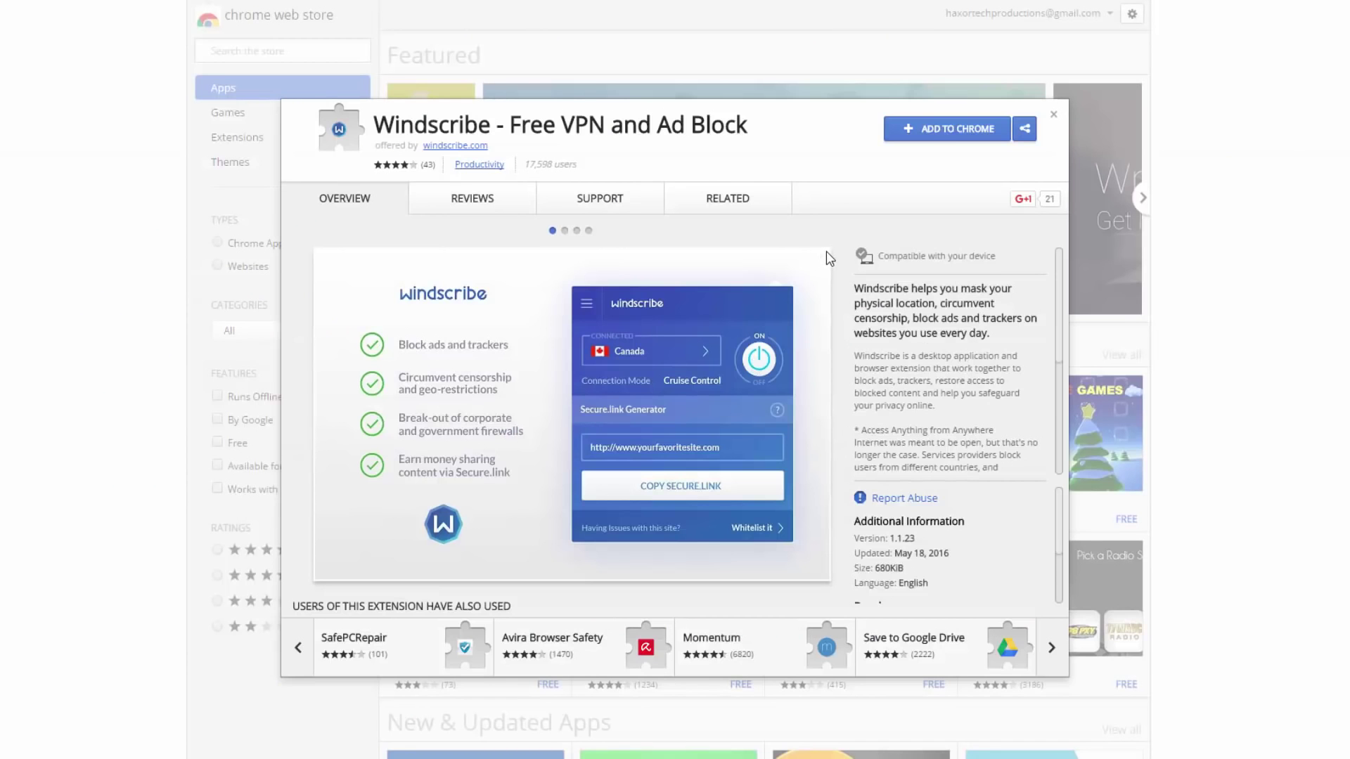
# Add the "Windscribe - Free VPN and Ad Block" extension to Chrome.
pyautogui.click(962, 130)
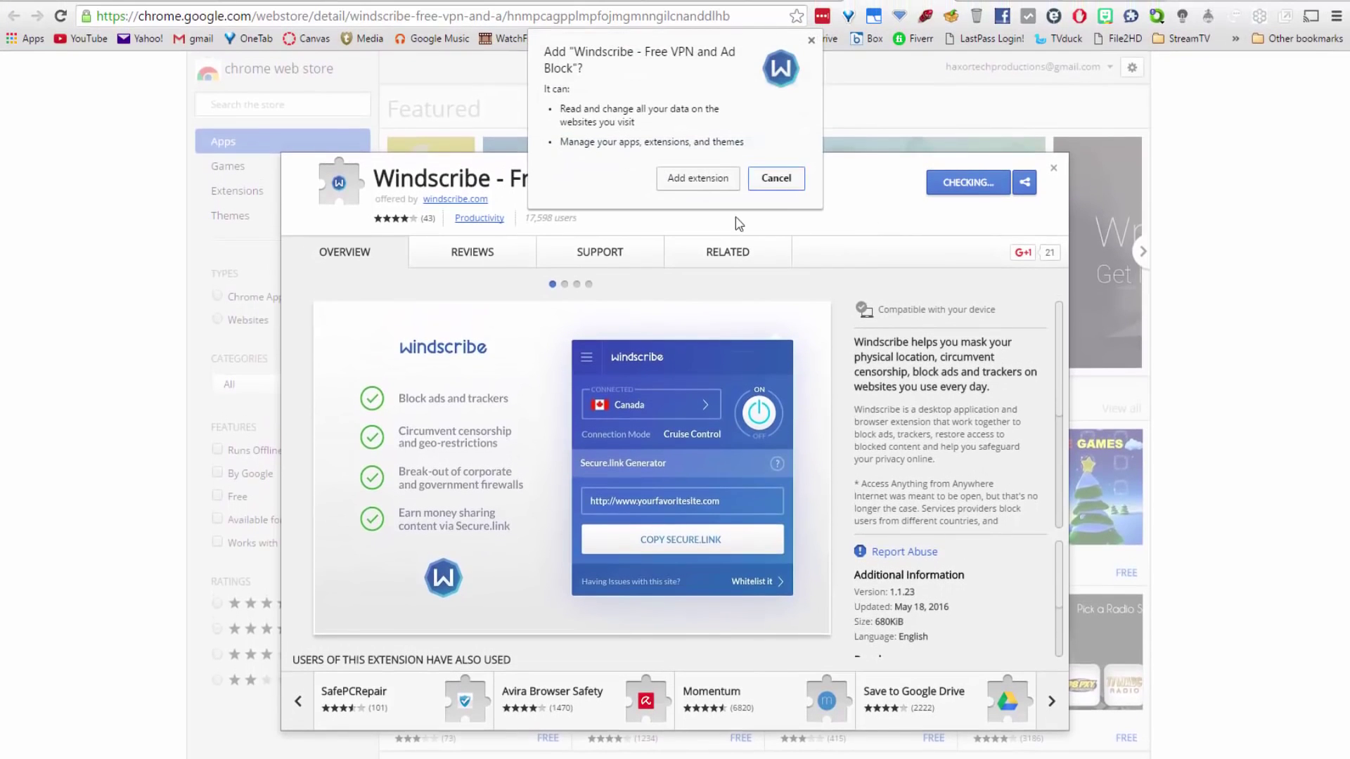
pyautogui.click(698, 163)
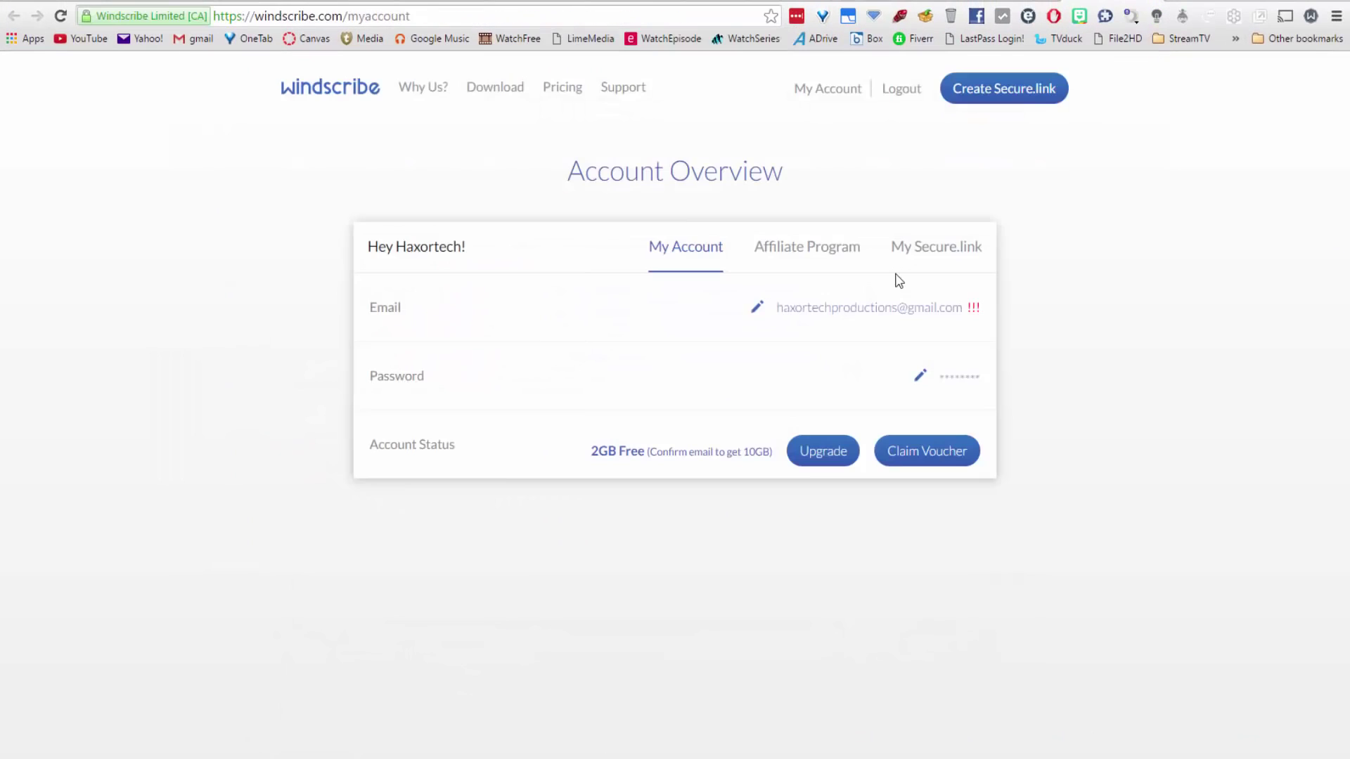
# Open the Windscribe extension's login form and select its login field.
pyautogui.click(1312, 17)
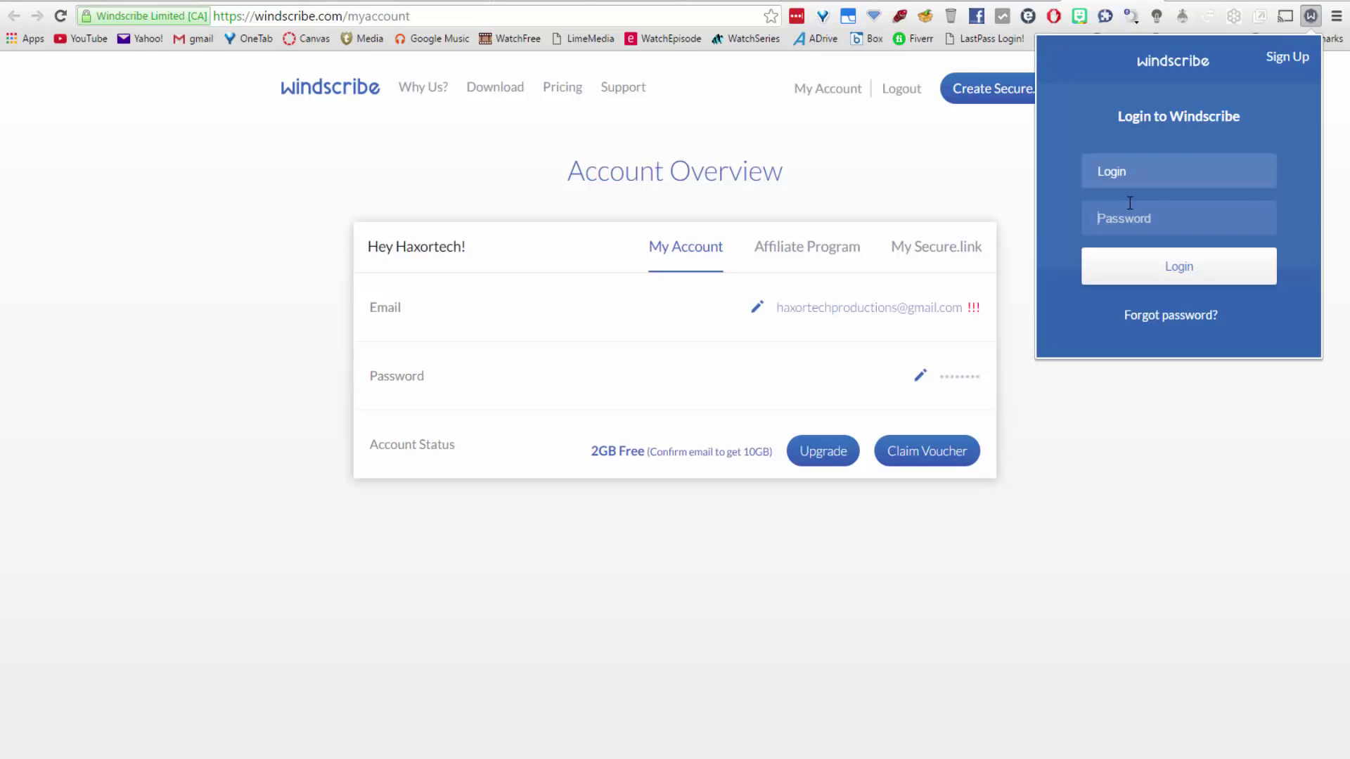
pyautogui.click(1160, 177)
pyautogui.click(1224, 127)
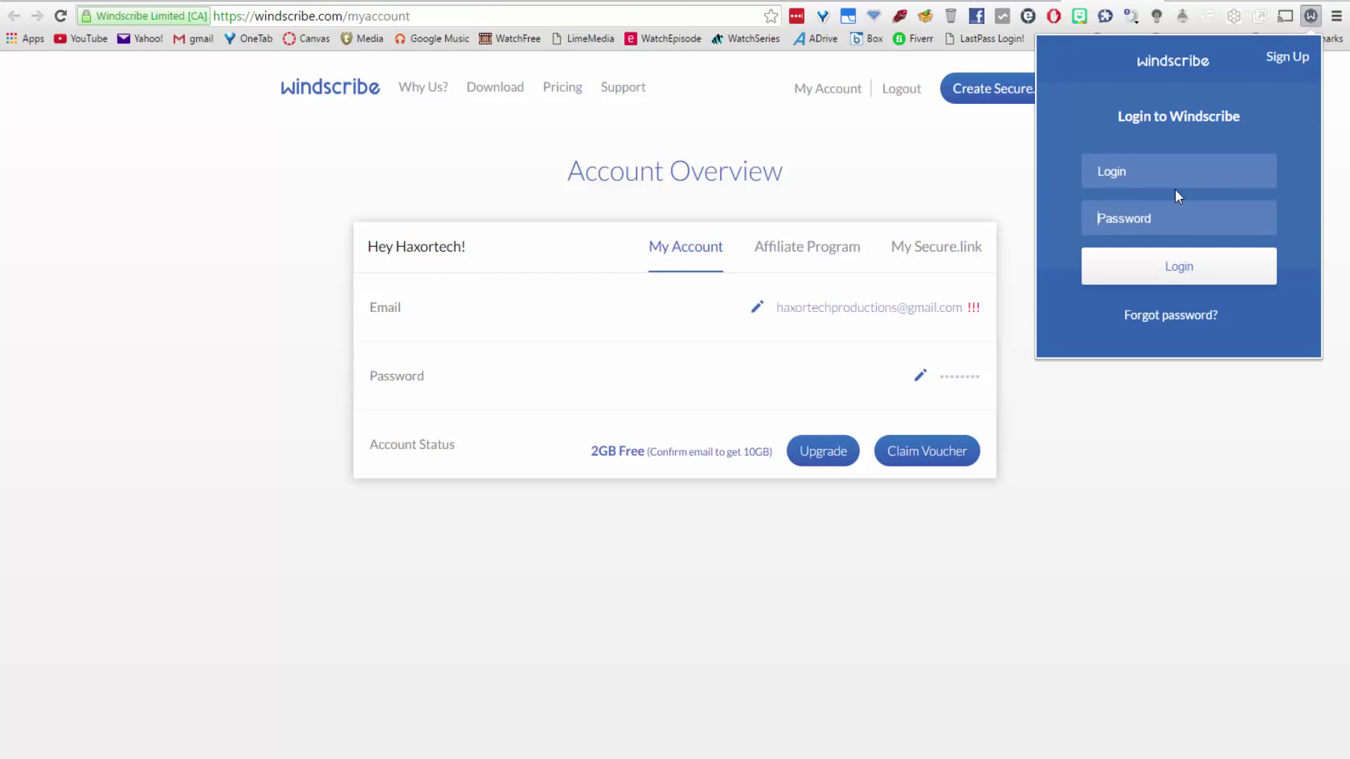